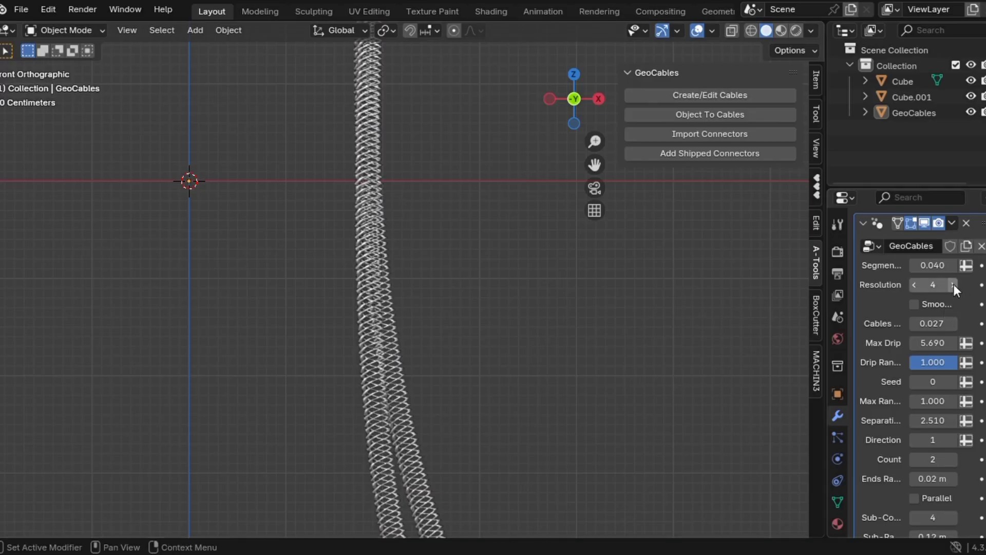
Set the cables' Resolution to 7 in the GeoCables modifier.
left_click(953, 284)
left_click(953, 283)
left_click(953, 285)
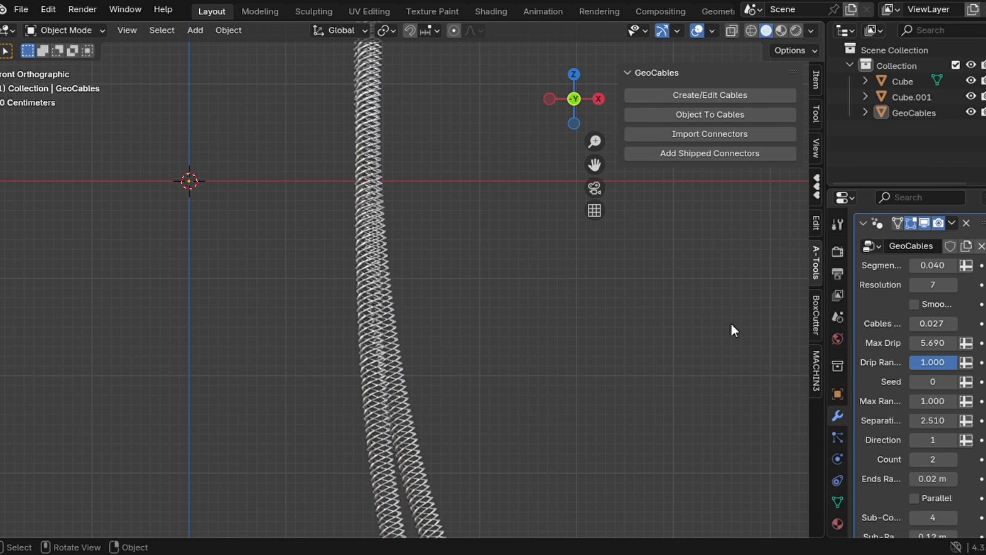
middle_click_drag(547, 362, 588, 366)
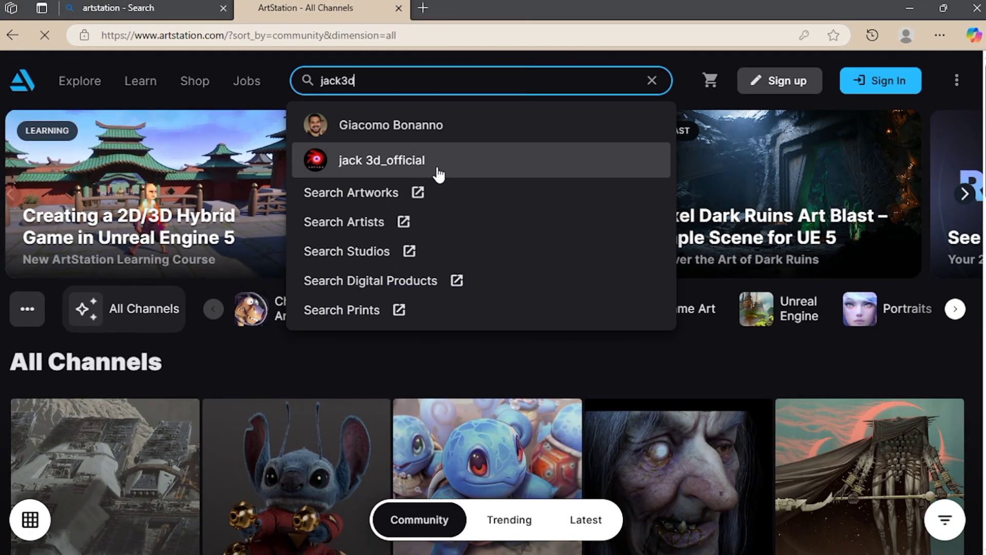
In the browser, open the searched artist's ArtStation profile, look through the portfolio and open the Machine War artwork.
left_click(438, 171)
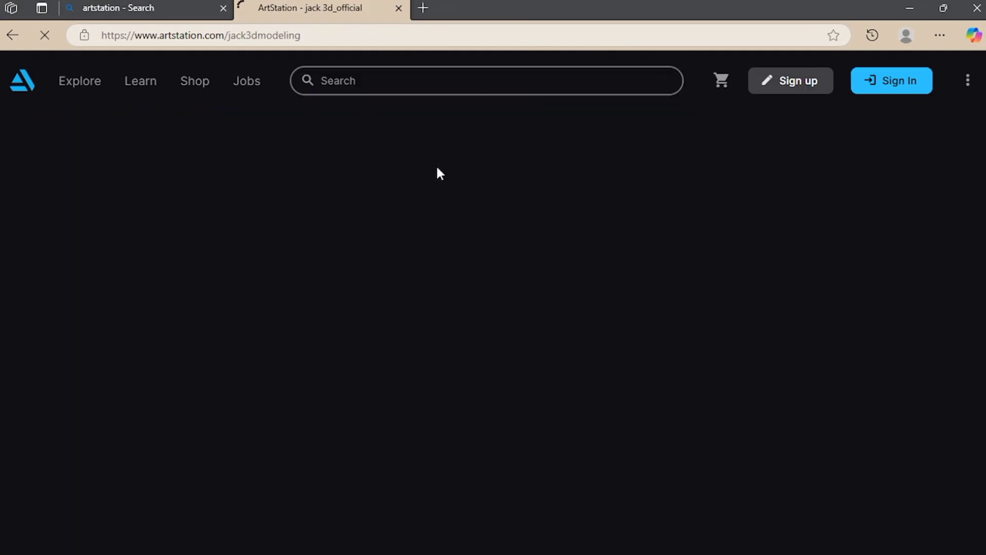
scroll(590, 354, "down", 4)
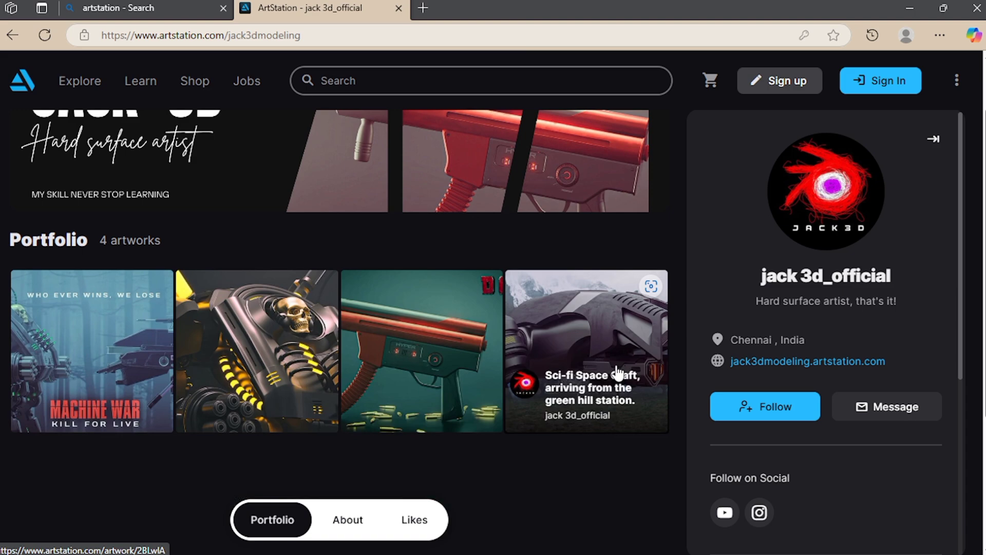
scroll(615, 365, "up", 4)
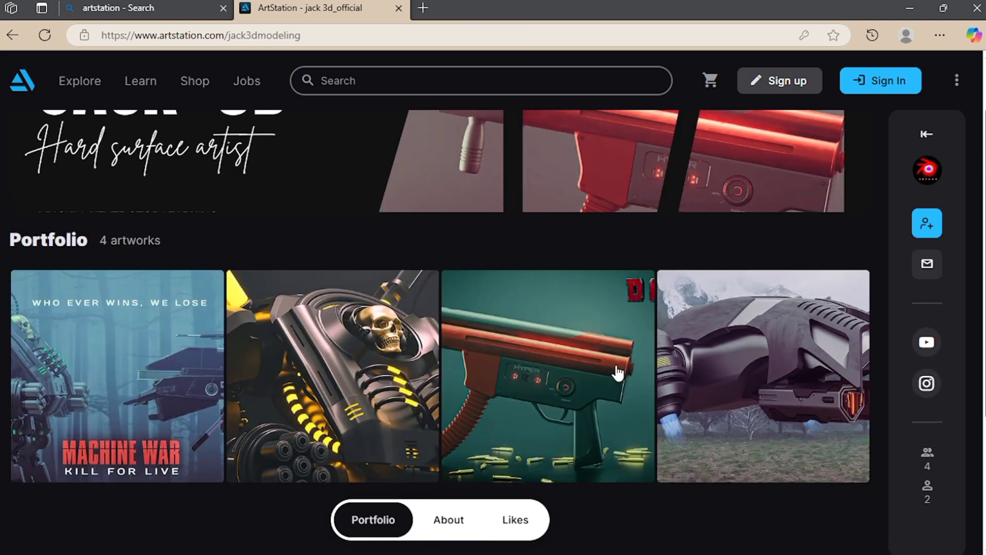
left_click(147, 419)
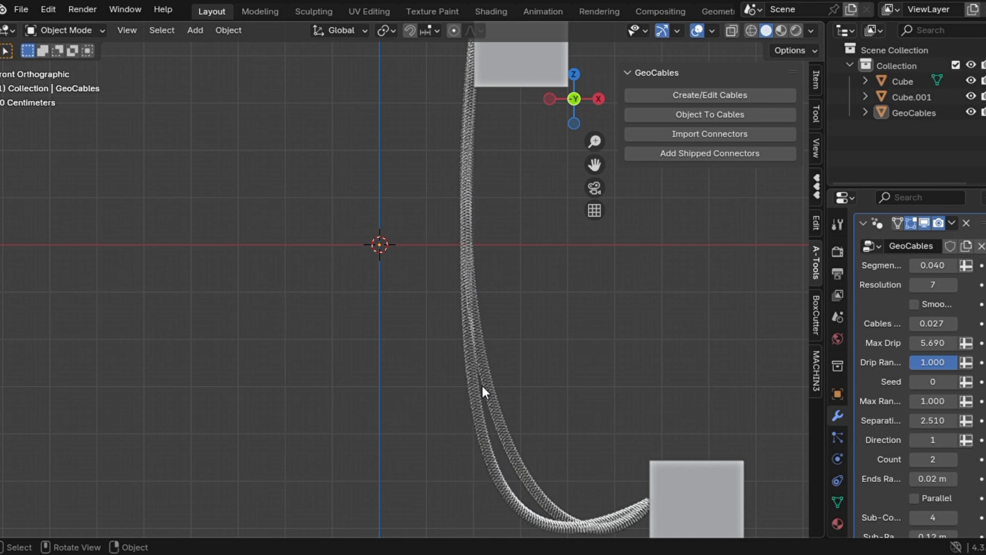
Select the hanging cables that run between the two cubes.
left_click(394, 359)
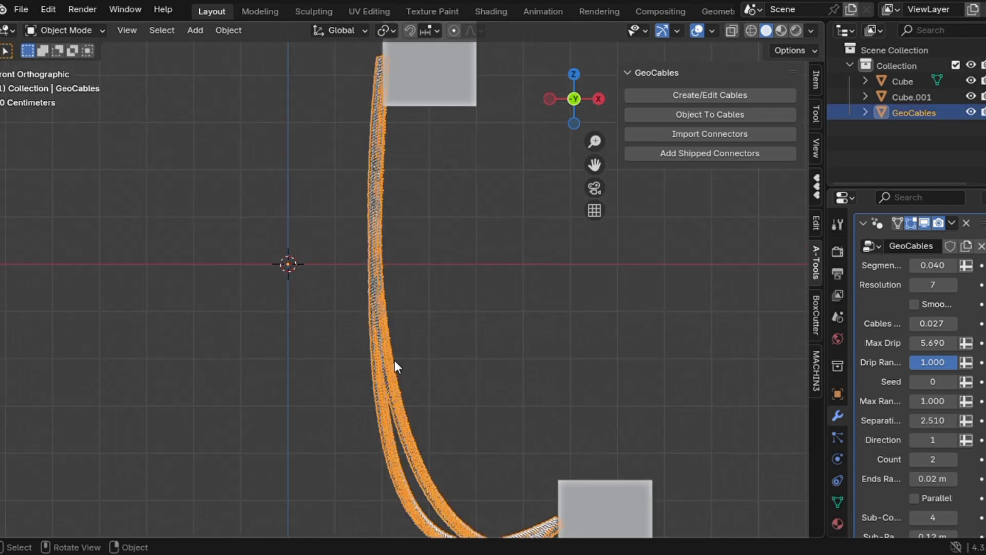
scroll(395, 359, "down", 1)
scroll(395, 359, "down", 2, "ctrl")
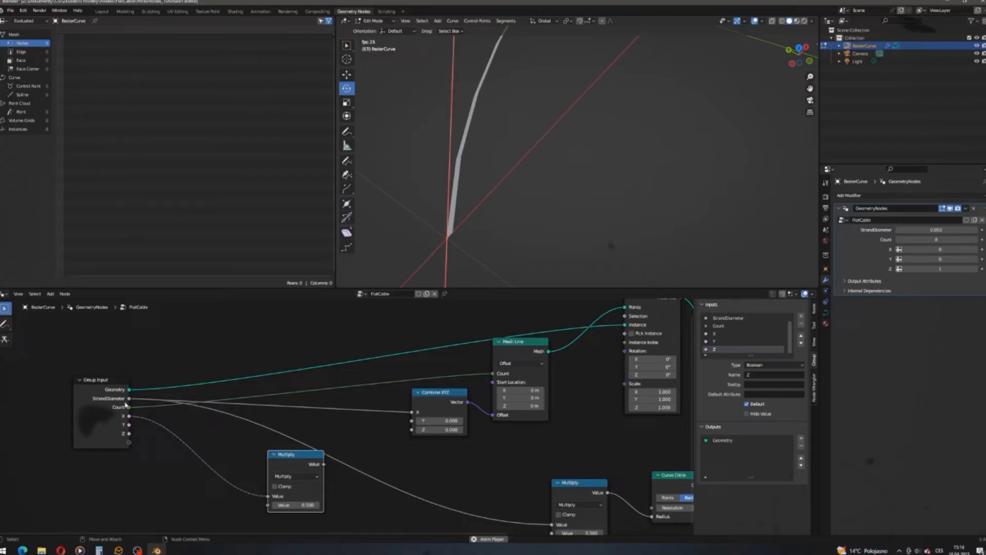
Connect StrandDiameter to the Multiply node's second value and insert the node before the X input of Combine XYZ.
left_click_drag(130, 399, 268, 505)
left_click_drag(270, 456, 375, 400)
left_click(303, 431)
left_click(339, 403)
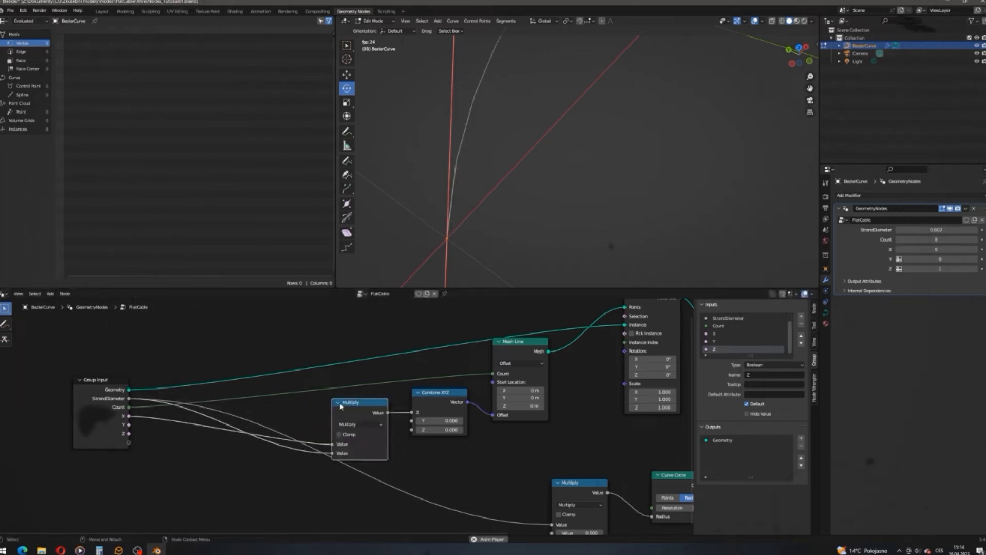
left_click(339, 404)
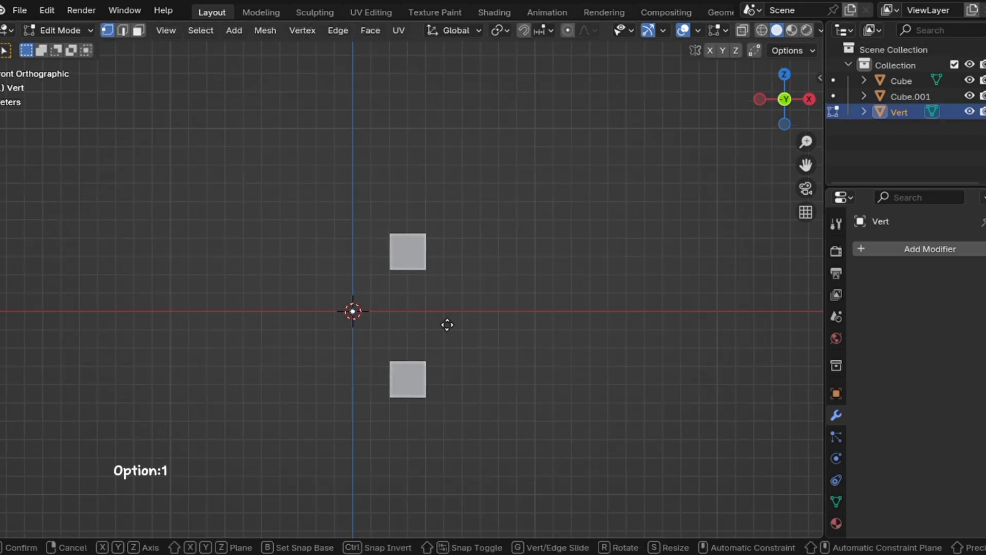
Extrude the vertex at the origin once to the upper cube and once to the lower cube, forming a V-shaped path.
key("e")
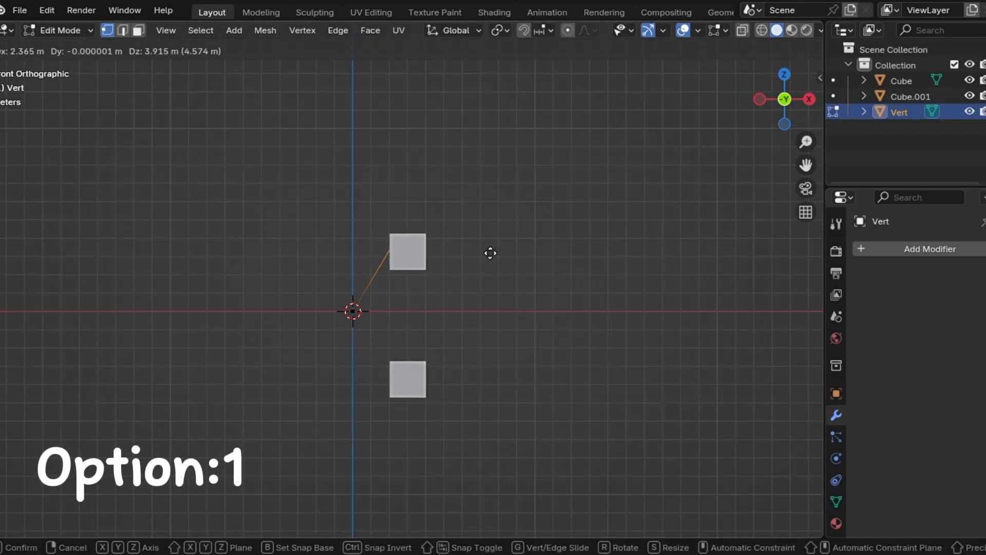
left_click(458, 271)
key("e")
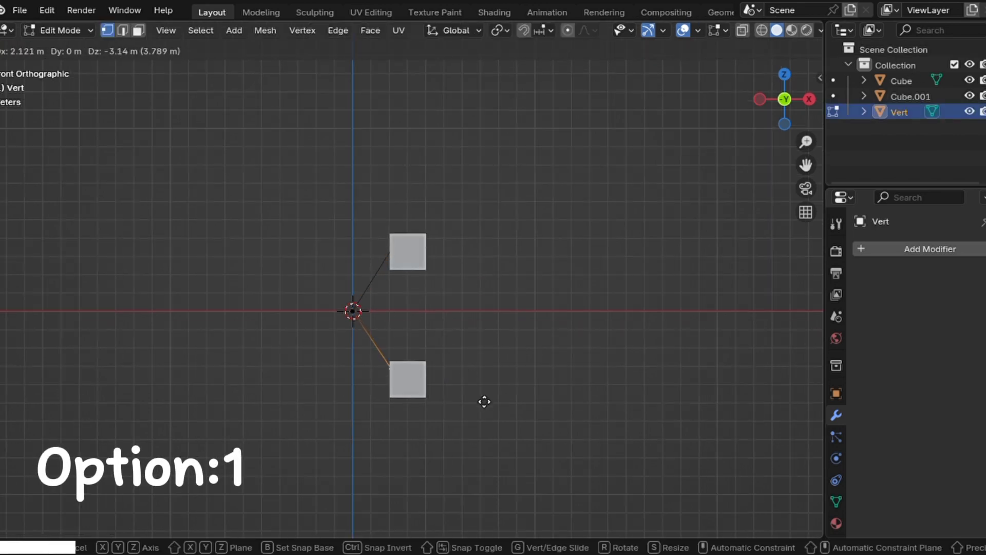
left_click(482, 414)
Bevel the corner vertex of the V-shaped path into a smooth arc and return to Object Mode.
scroll(363, 324, "up", 3)
key("ctrl+shift+b")
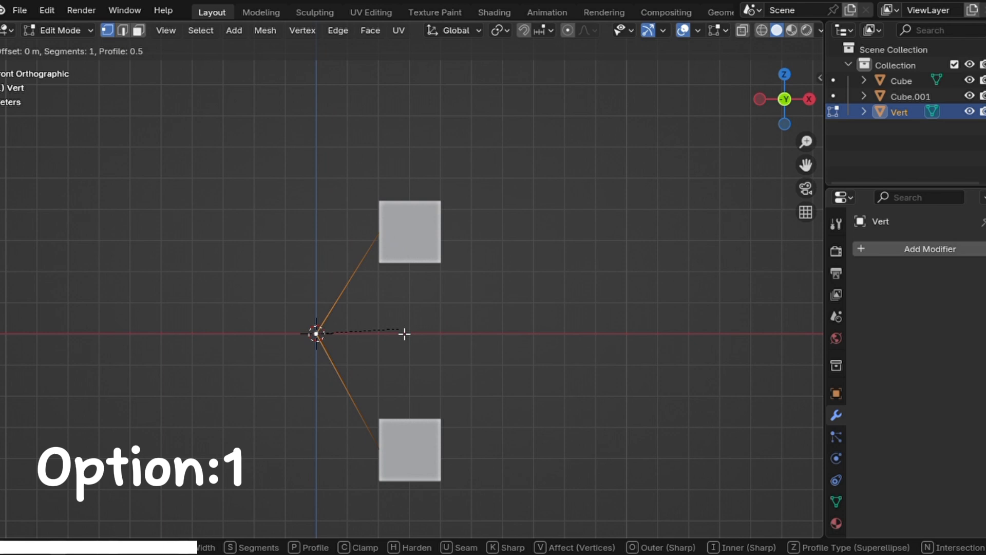
left_click(510, 344)
key("Tab")
middle_click_drag(511, 343, 495, 346)
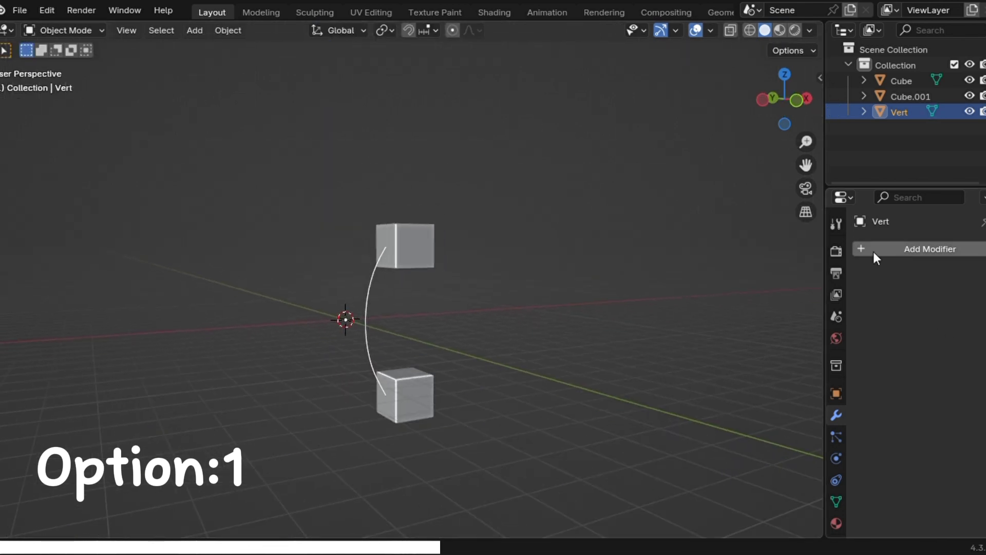
Convert the arc between the cubes from a mesh to a curve and show its curve data properties.
right_click(363, 302)
mouse_move(382, 288)
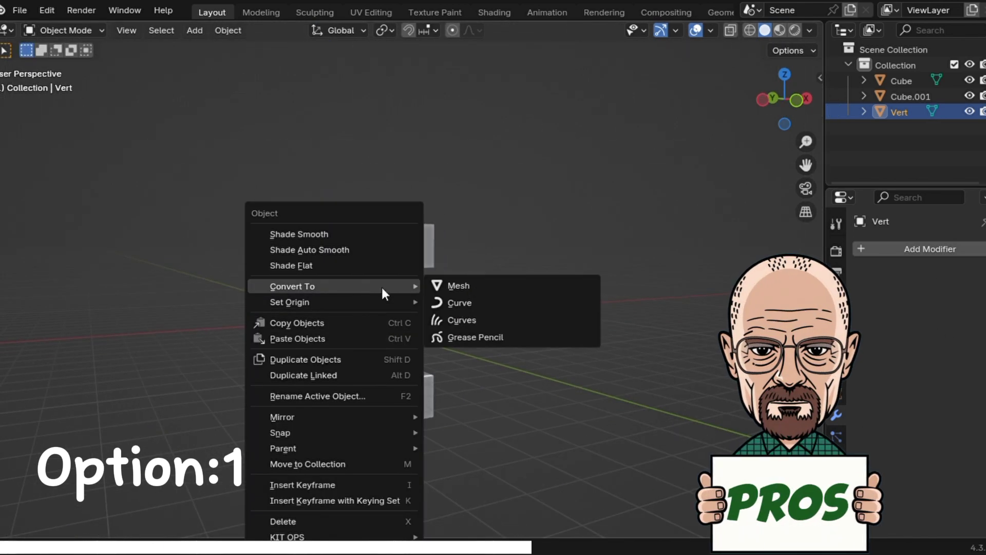
left_click(465, 301)
scroll(465, 300, "up", 2)
mouse_move(466, 300)
middle_mouse_down("shift")
mouse_move(491, 236)
mouse_move(474, 302)
middle_mouse_up("shift")
left_click(836, 478)
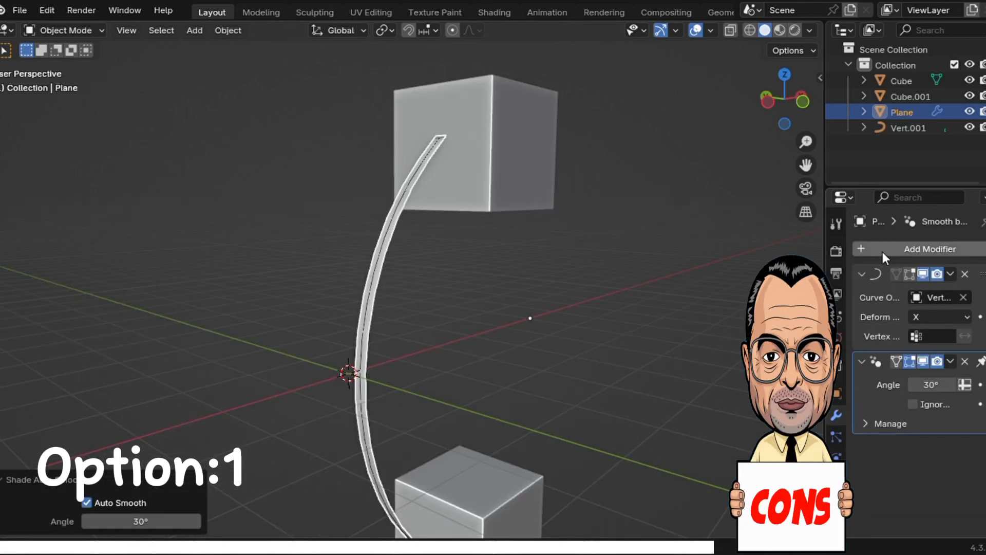
Browse the modifiers available for the plane and collapse its Curve and smoothing modifiers.
left_click(883, 251)
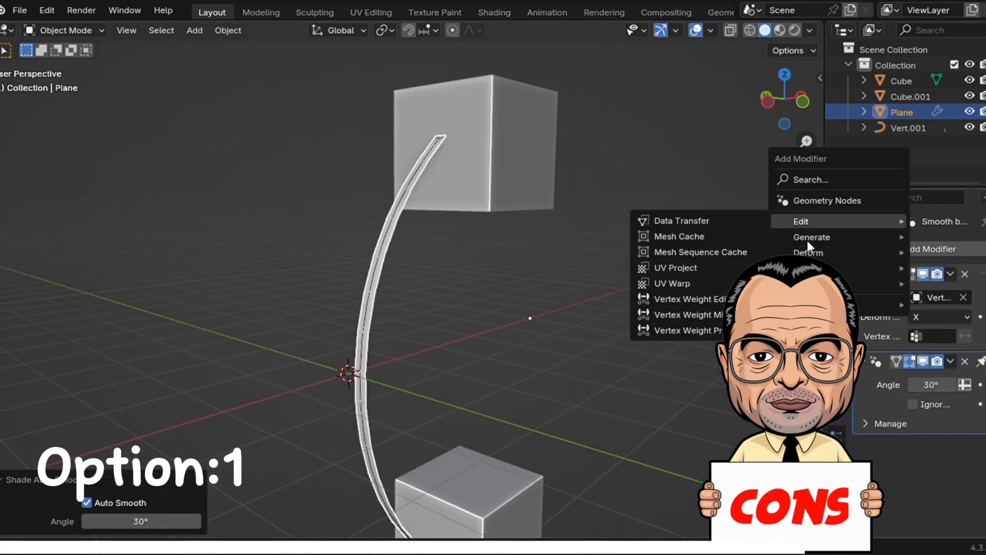
mouse_move(833, 238)
left_click(724, 390)
left_click(860, 274)
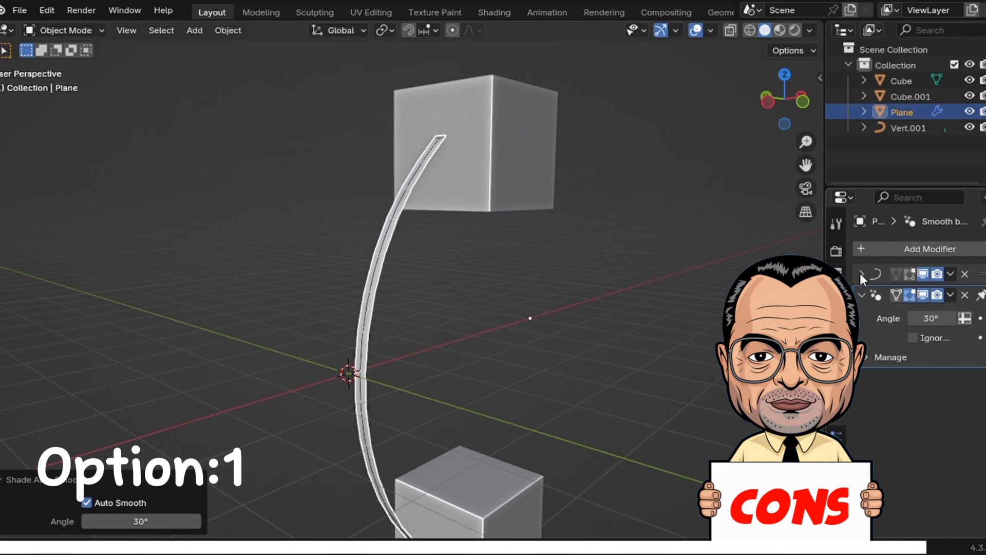
left_click(858, 291)
left_click(945, 249)
mouse_move(936, 252)
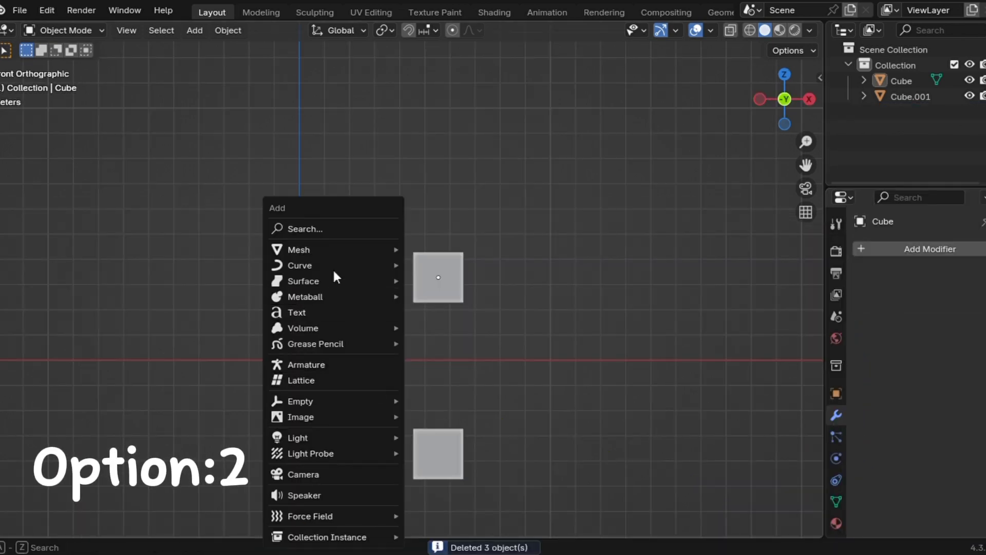
Add a Bézier curve and rotate it about the X axis.
mouse_move(332, 267)
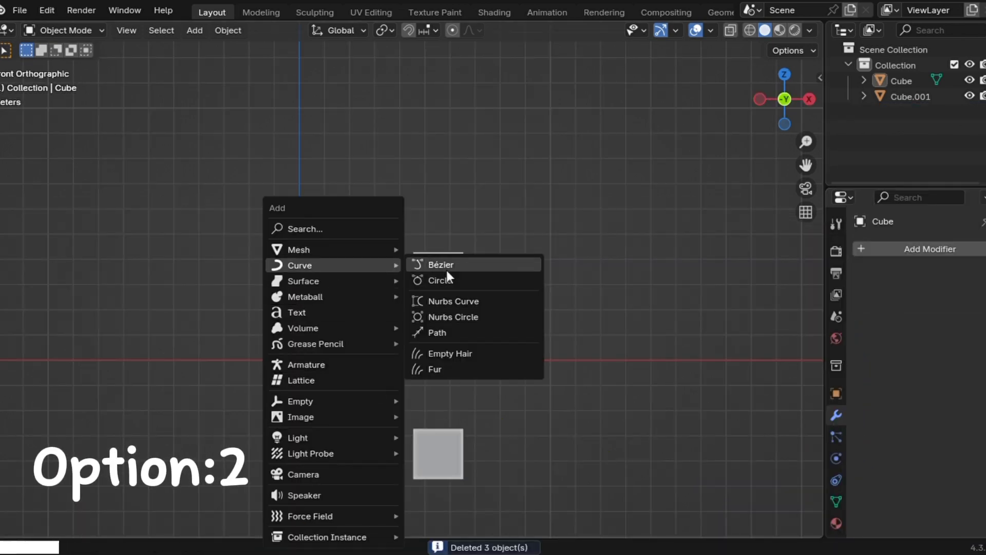
left_click(443, 265)
key("r")
key("x")
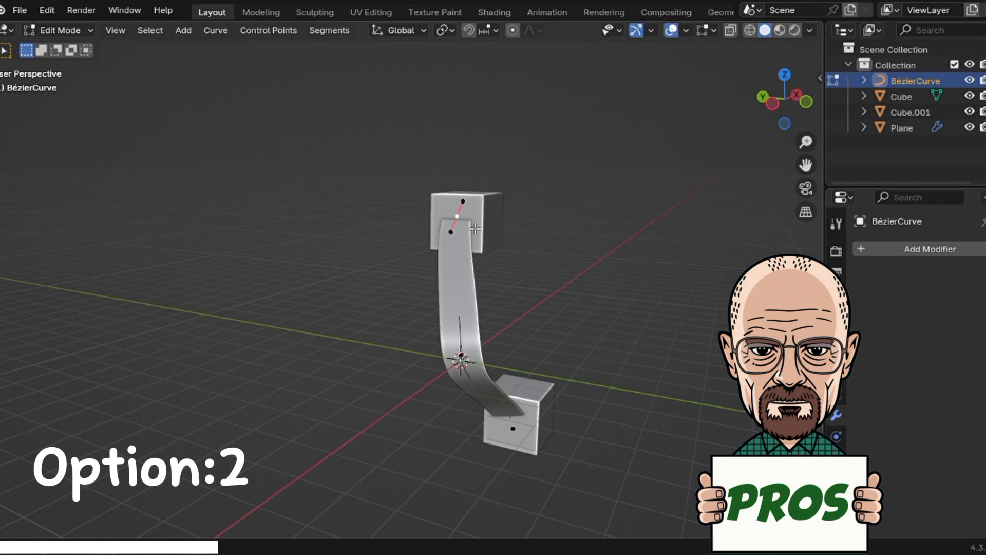
Move the Bézier curve's upper control point along the negative Y axis and down along Z.
key("g")
key("y")
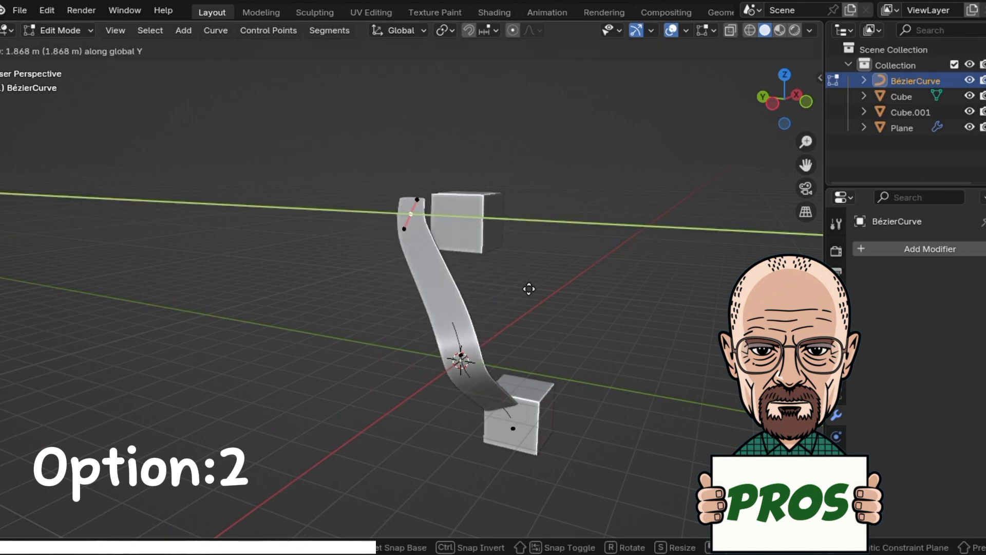
left_click(590, 304)
key("g")
key("z")
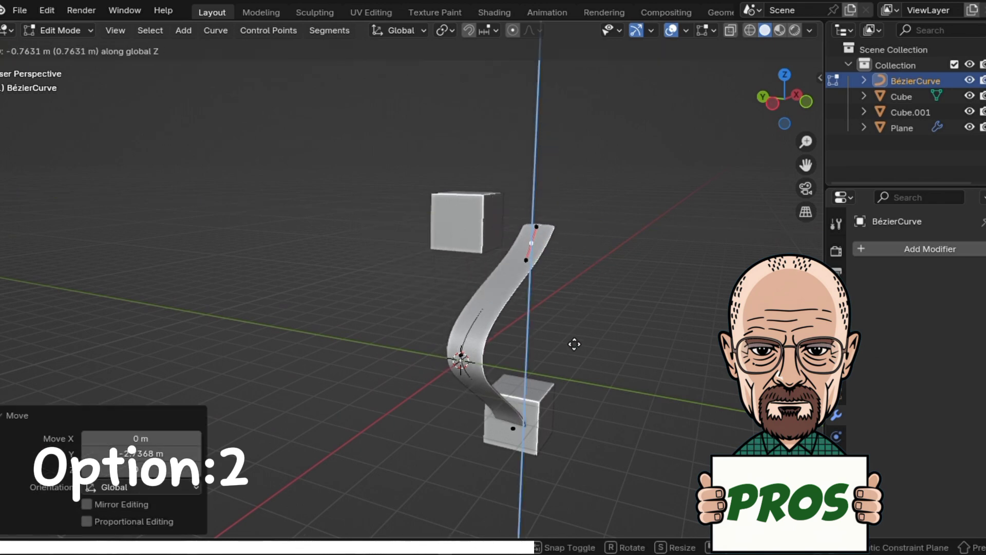
left_click(571, 396)
Undo the last change to the Bézier curve and move a control point along the Z axis.
middle_click_drag(570, 396, 529, 409)
left_click(582, 431)
left_click(532, 411)
key("ctrl+z")
left_click(436, 295)
middle_click_drag(437, 296, 437, 296)
key("g")
key("z")
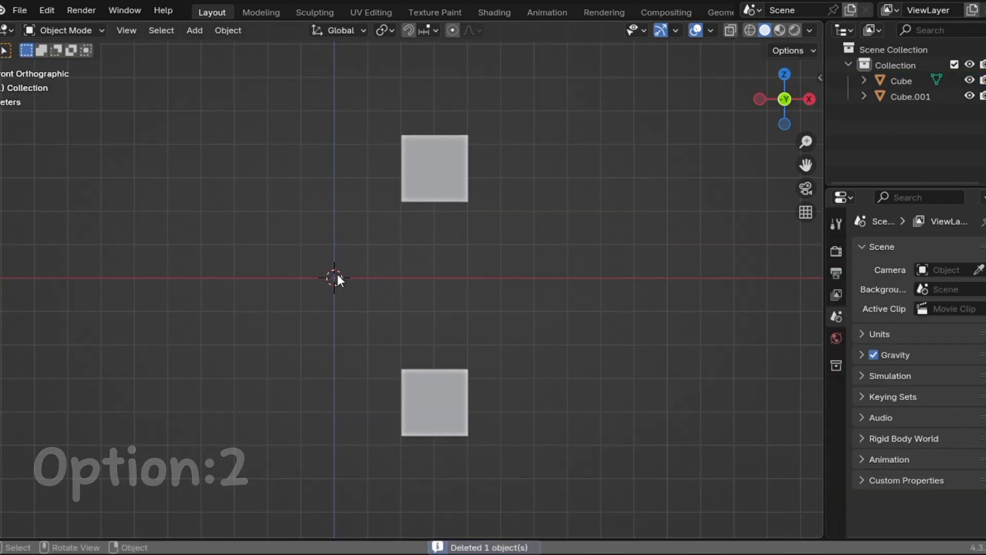
Add a single vertex mesh at the world origin and return to Object Mode.
key("shift+a")
mouse_move(312, 250)
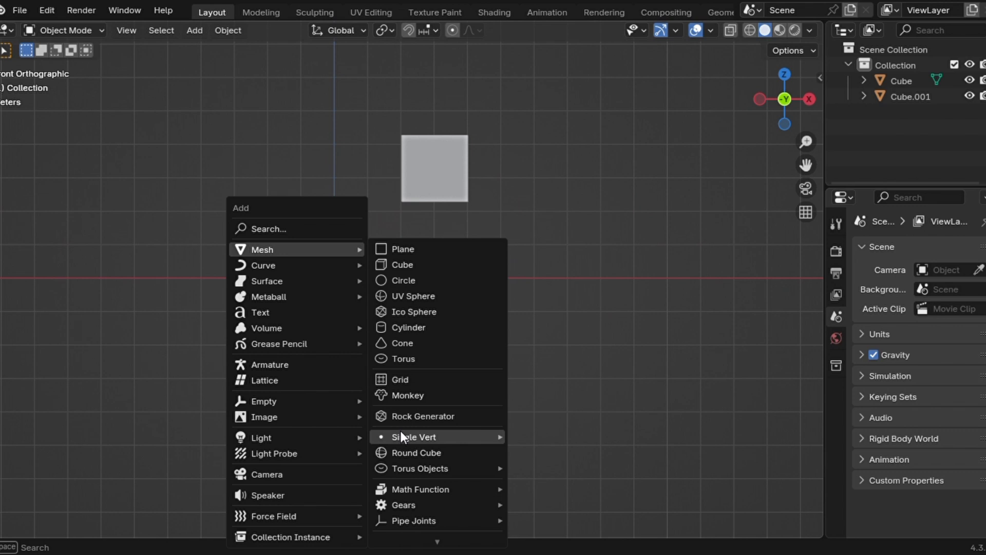
mouse_move(403, 436)
left_click(524, 435)
key("Tab")
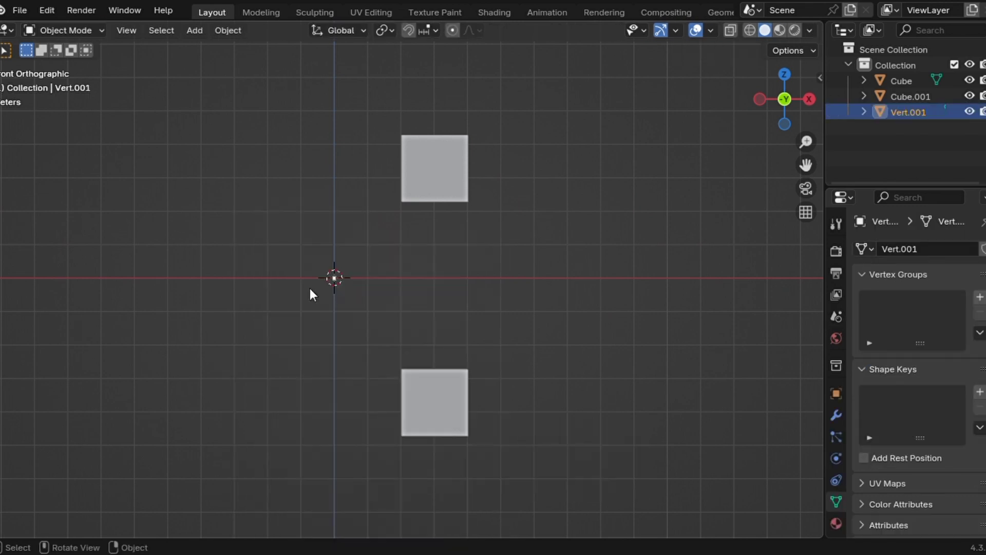
Extrude the vertex to the upper cube, and again from the origin to the lower cube by about 2.2 m in X and -4.2 m in Z.
key("Tab")
key("g")
left_click(489, 135)
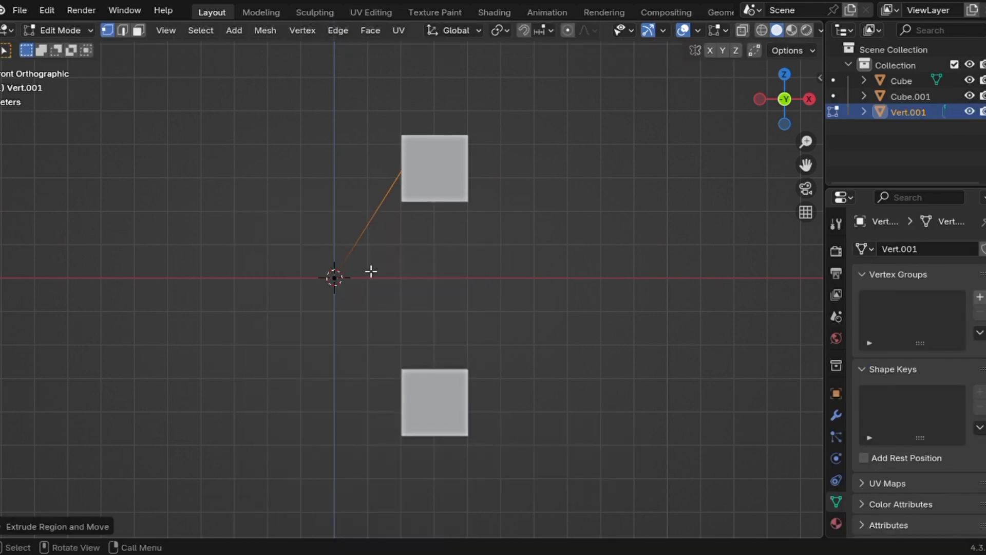
key("e")
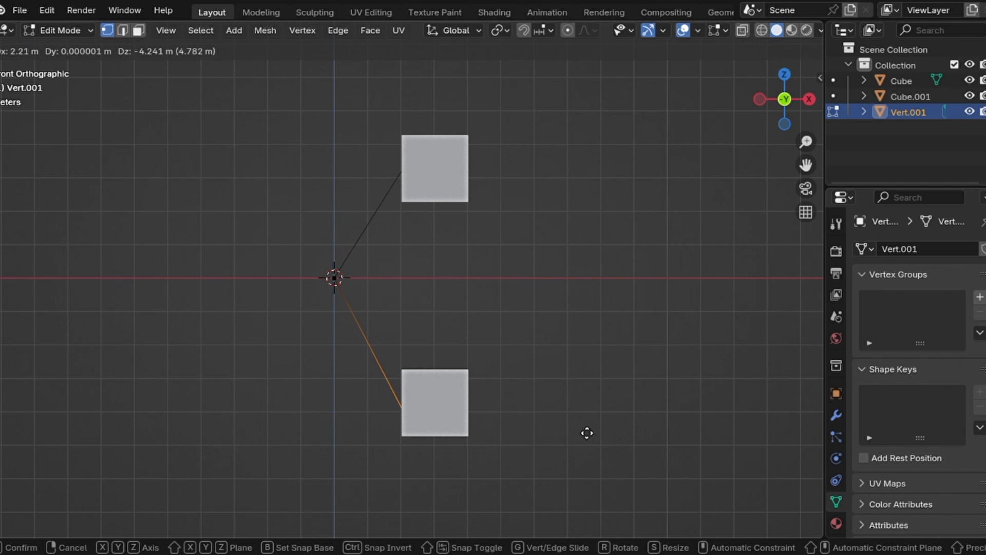
left_click(587, 433)
Move the corner vertex along the negative X axis, away from the cubes, and bevel it into a 14-segment arc.
key("g")
key("x")
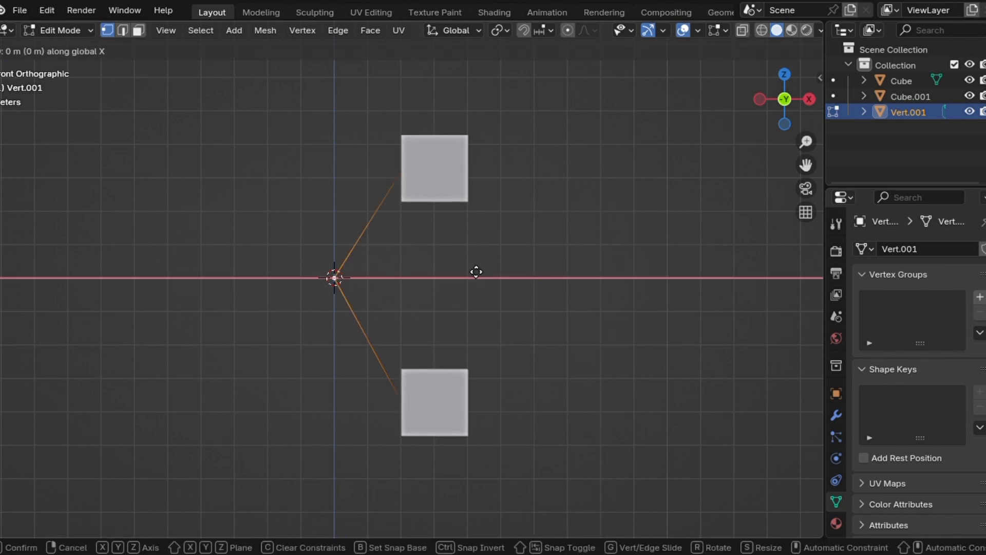
left_click(419, 272)
key("ctrl+shift+b")
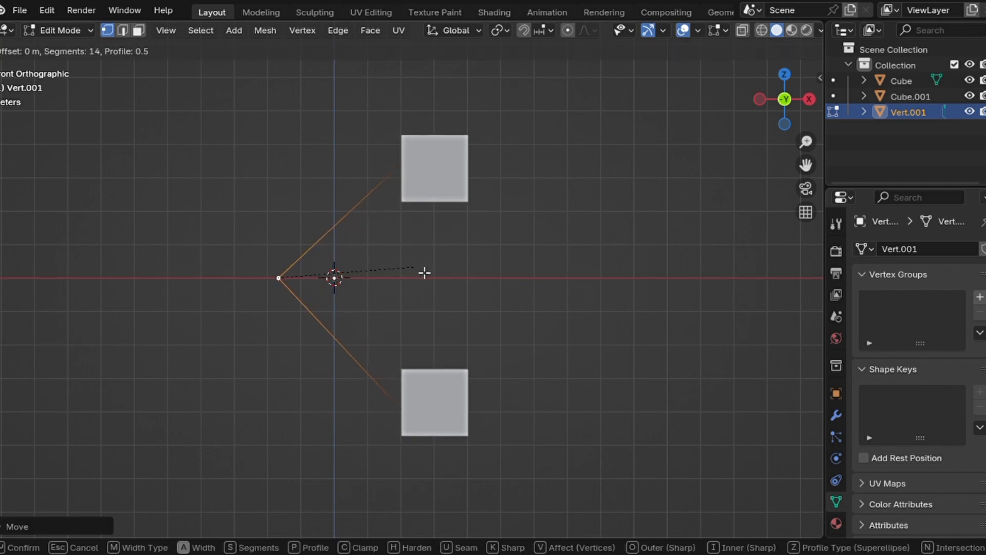
left_click(573, 315)
key("Tab")
middle_click_drag(444, 295, 430, 300)
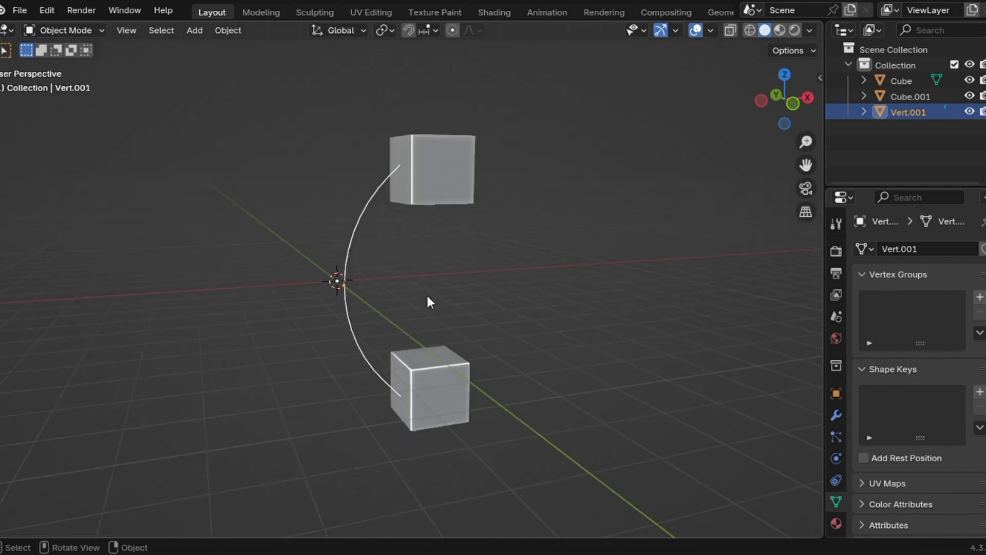
Convert the beveled vertex path between the cubes to a curve.
right_click(360, 250)
mouse_move(312, 290)
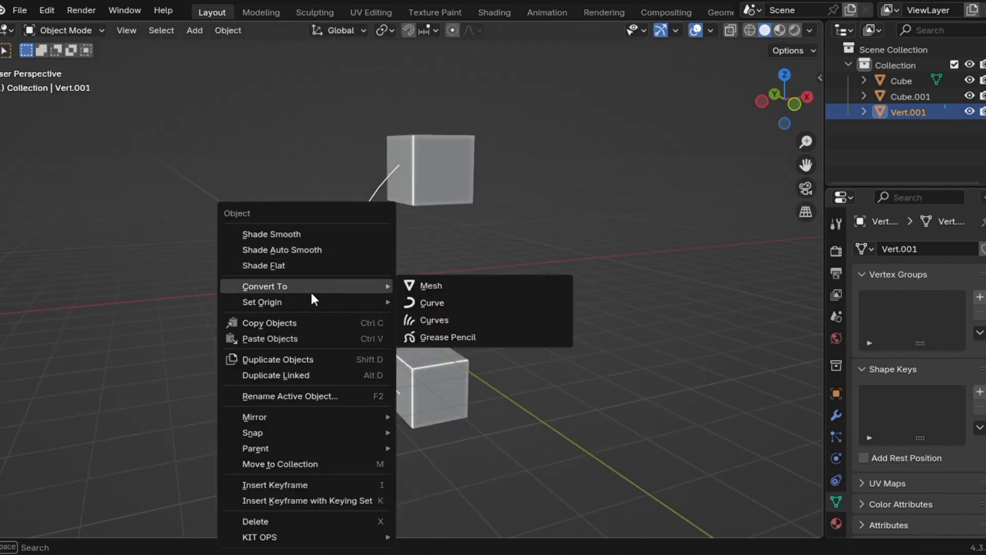
left_click(429, 300)
scroll(407, 323, "down", 2)
middle_click_drag(407, 322, 383, 323)
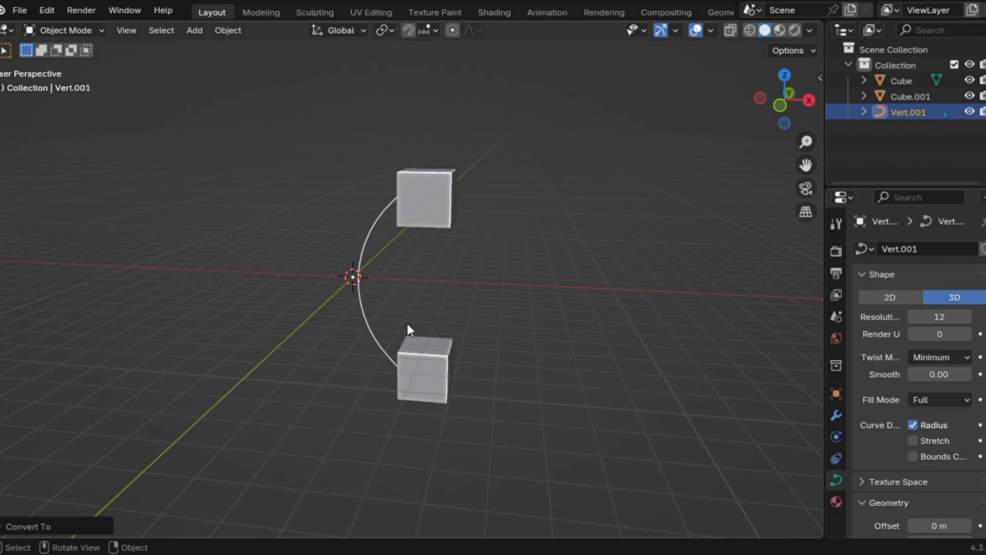
Add a plane mesh at the world origin beside the curve.
scroll(406, 323, "right", 5)
key("shift+a")
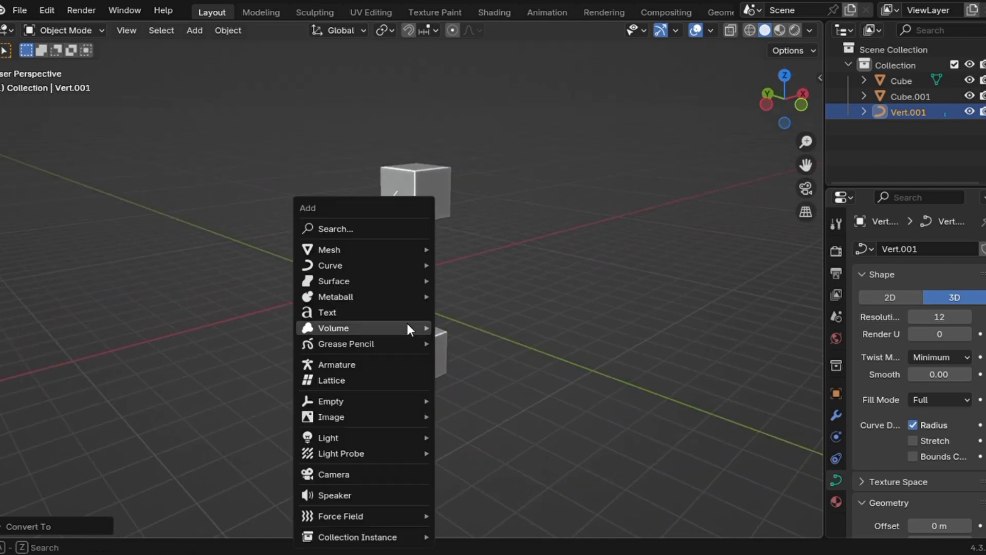
mouse_move(405, 250)
left_click(467, 257)
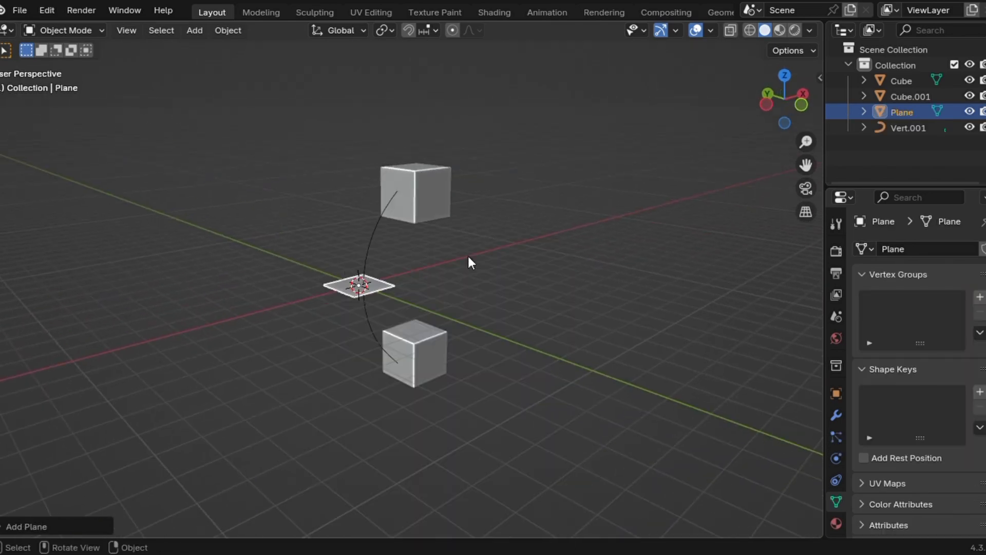
Scale the plane to about four times its length along X and narrow it along Y into a thin strip.
key("s")
key("x")
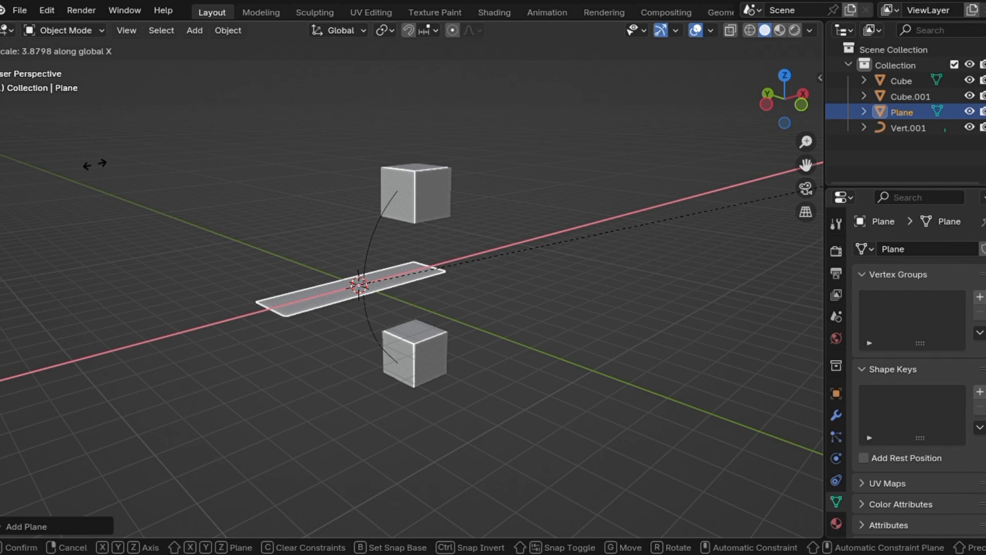
left_click(193, 144)
key("s")
key("y")
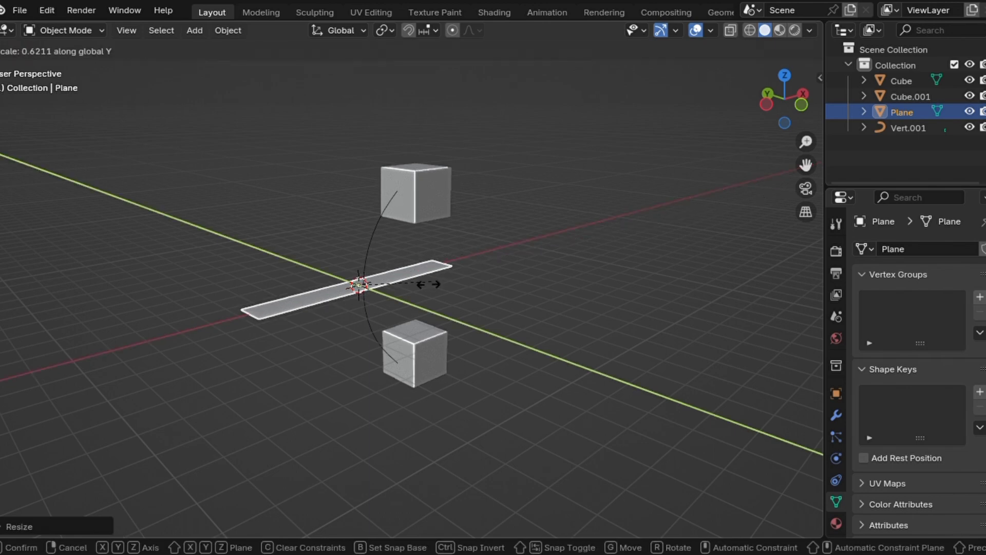
left_click(358, 300)
middle_click_drag(359, 297, 400, 296)
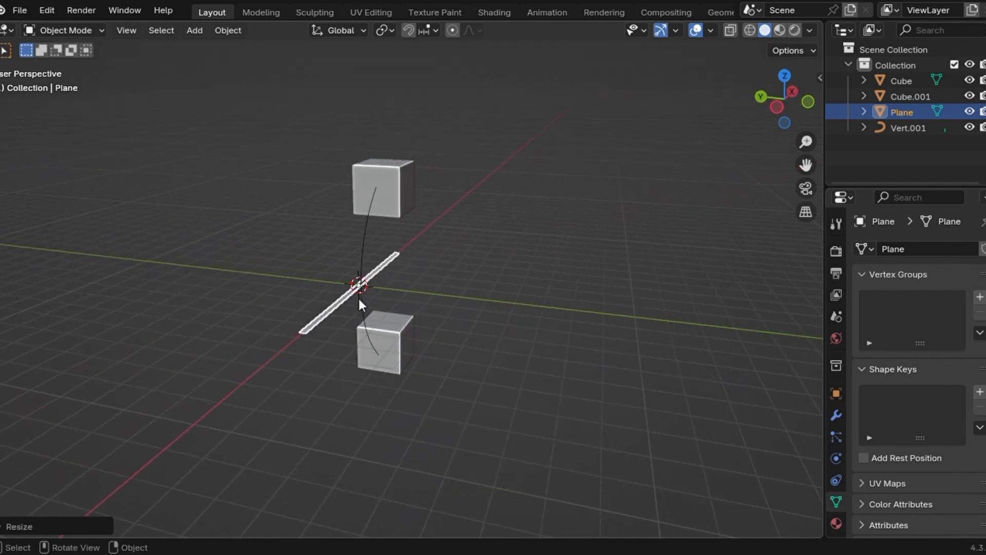
scroll(359, 297, "up", 4)
middle_click_drag(544, 359, 543, 367)
key("s")
key("y")
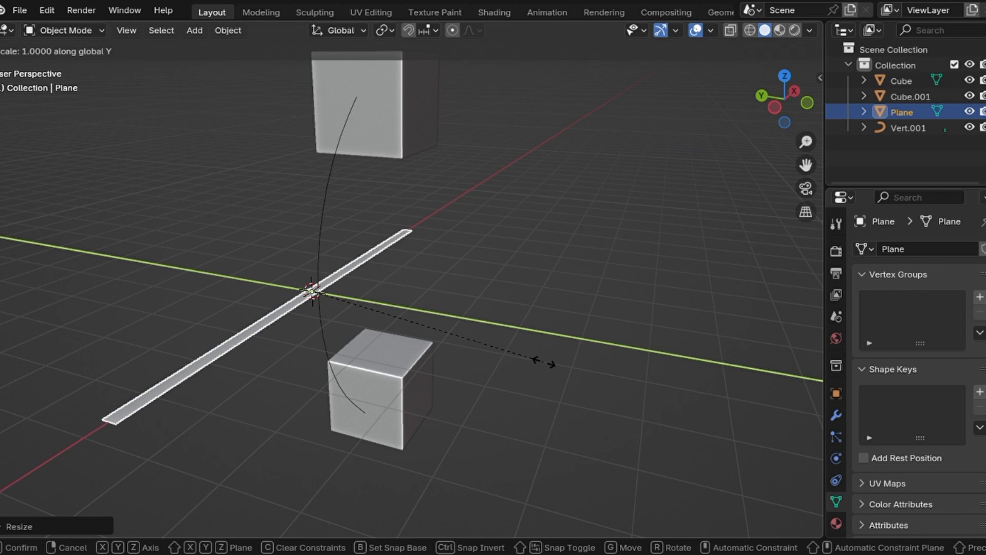
left_click(531, 364)
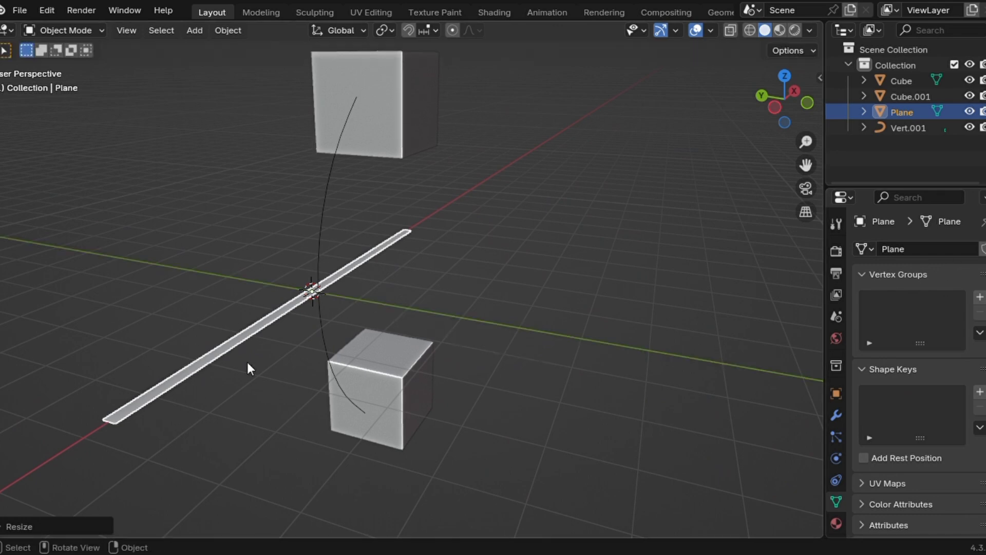
Add a Curve modifier to the strip, using the converted vertex curve as its curve object.
left_click(836, 416)
left_click(909, 246)
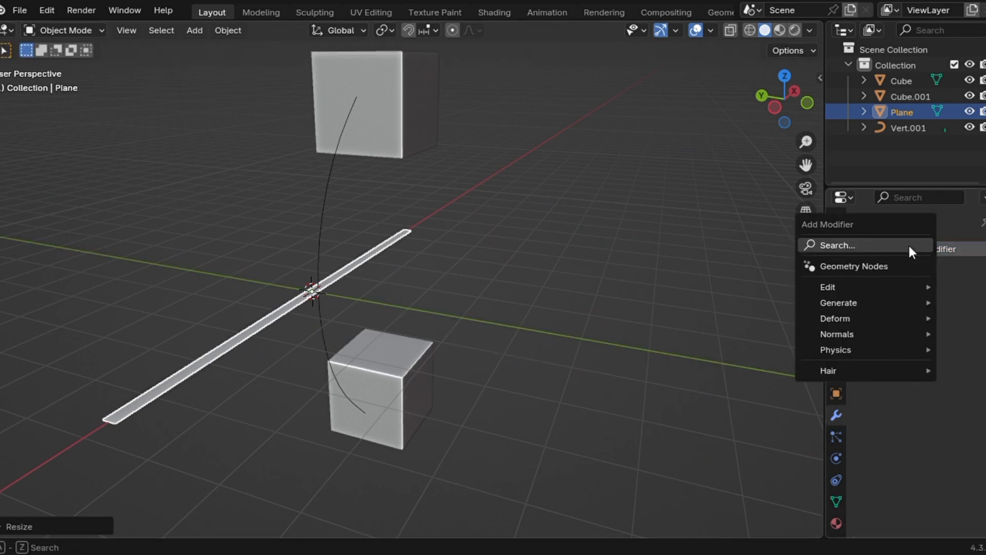
mouse_move(855, 295)
mouse_move(843, 319)
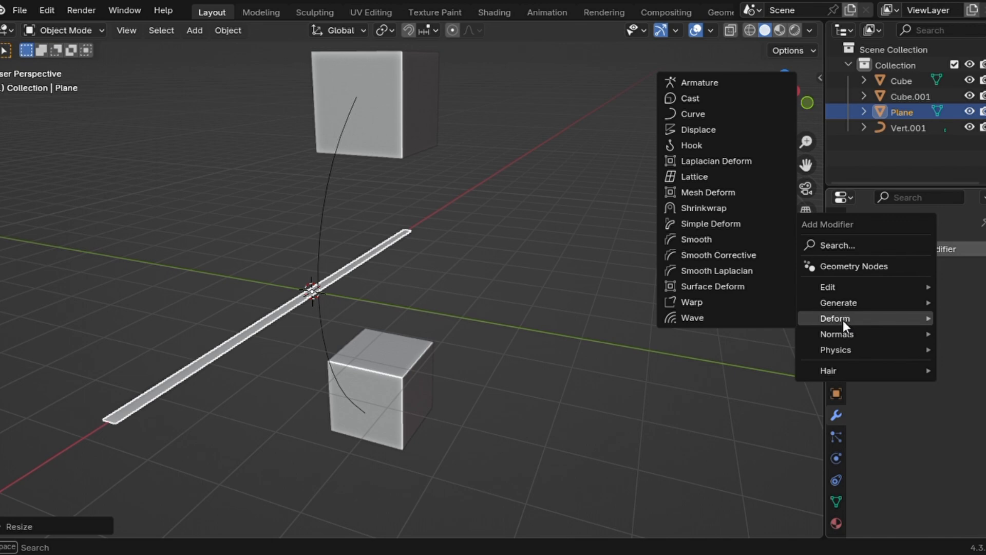
left_click(726, 122)
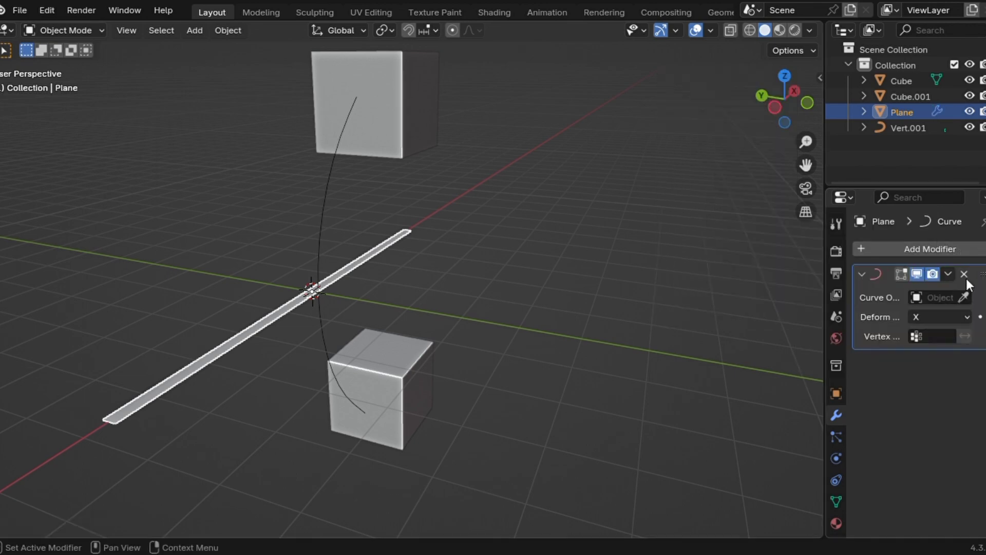
left_click(332, 176)
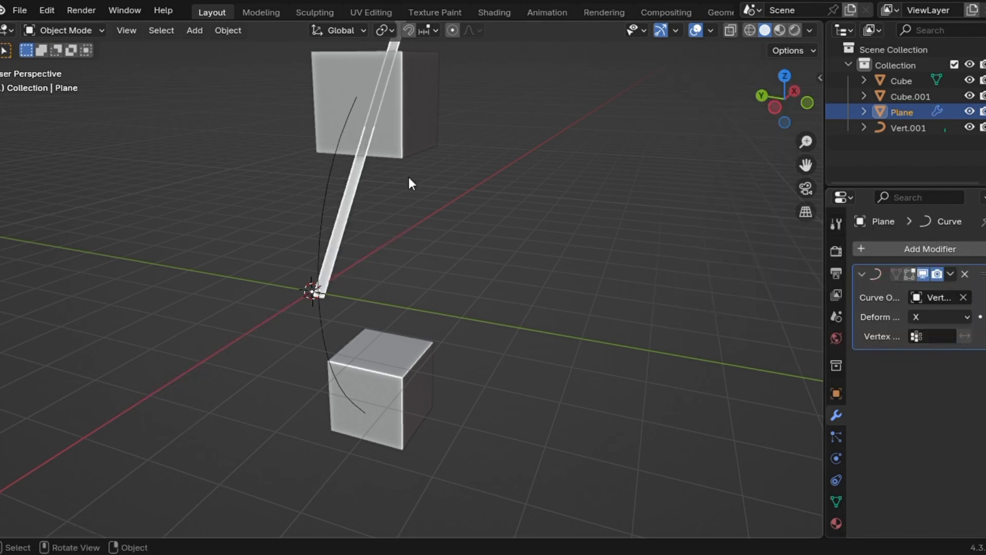
mouse_move(465, 192)
middle_mouse_down()
mouse_move(528, 198)
mouse_move(467, 198)
middle_mouse_up()
Subdivide the strip's mesh crosswise with multiple loop cuts so it bends with the curve.
key("Tab")
middle_click_drag(397, 301, 494, 327)
scroll(391, 307, "up", 3)
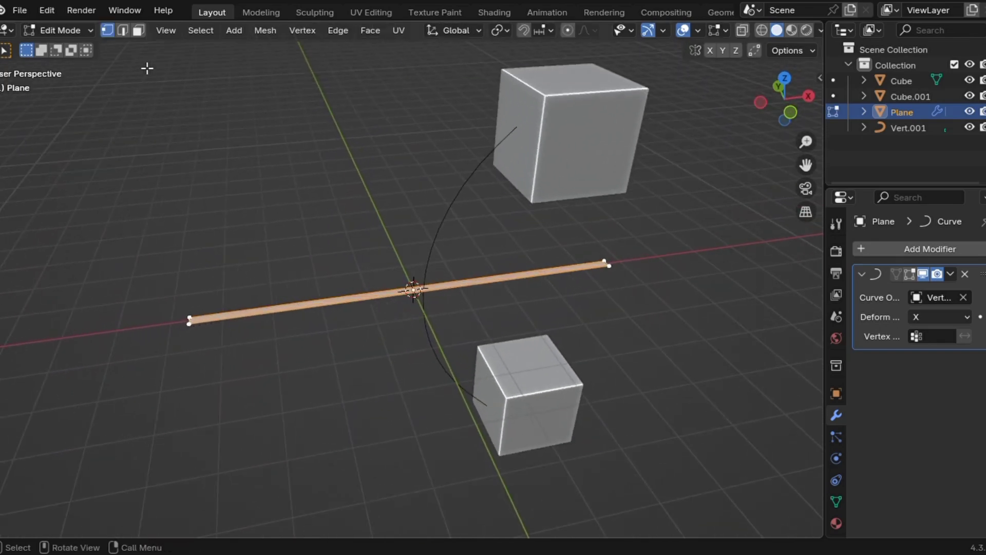
key("ctrl+r")
left_click(399, 286)
right_click(398, 286)
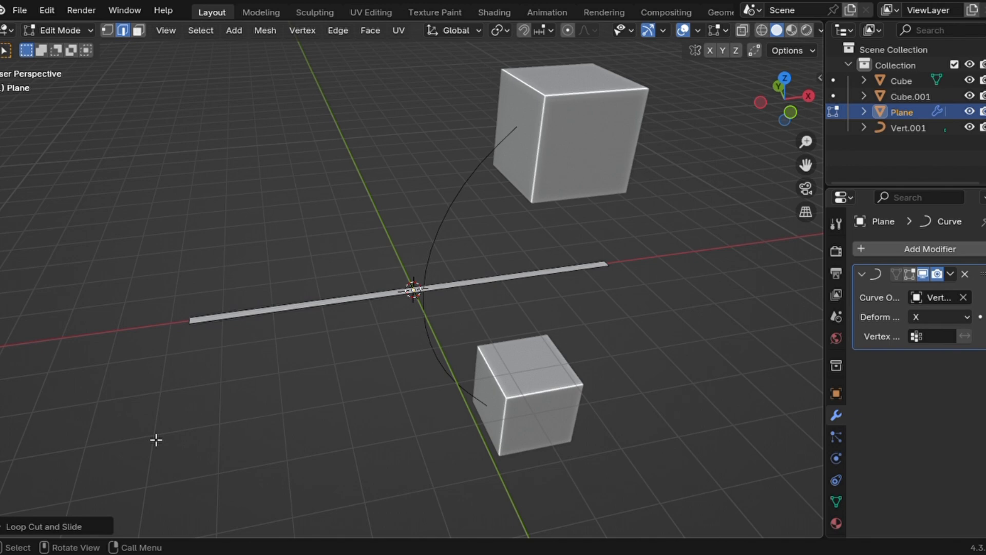
left_click(72, 525)
left_click(168, 388)
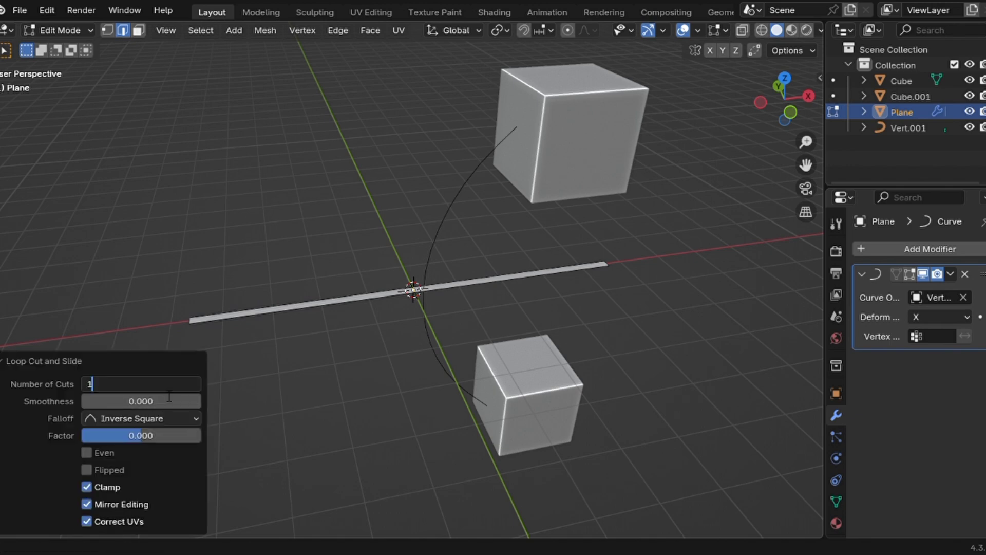
key("Tab")
Move the strip along the X axis until it spans the curve from the lower cube to the upper cube.
scroll(393, 343, "down", 2)
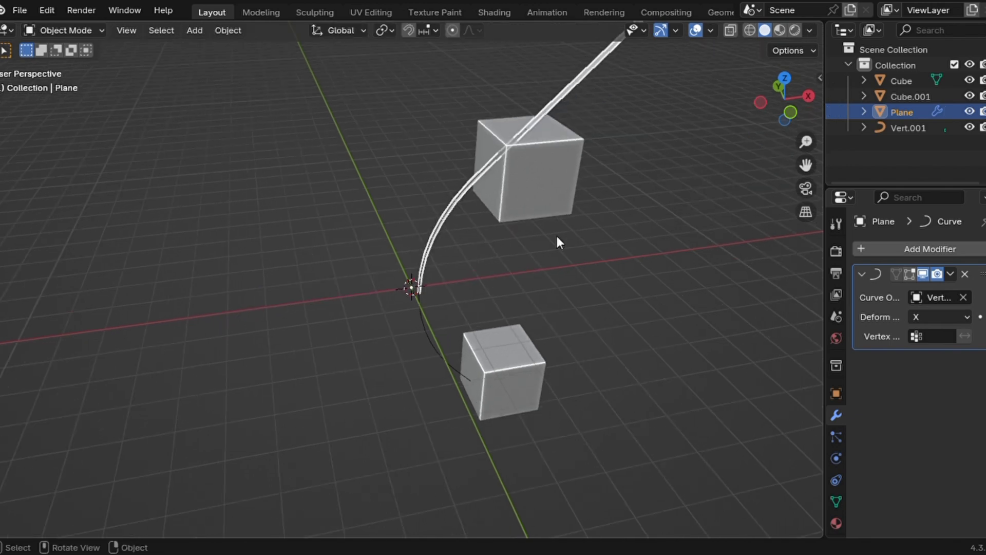
middle_click_drag(555, 233, 556, 200)
middle_click_drag(556, 233, 496, 318, "shift")
key("g")
key("x")
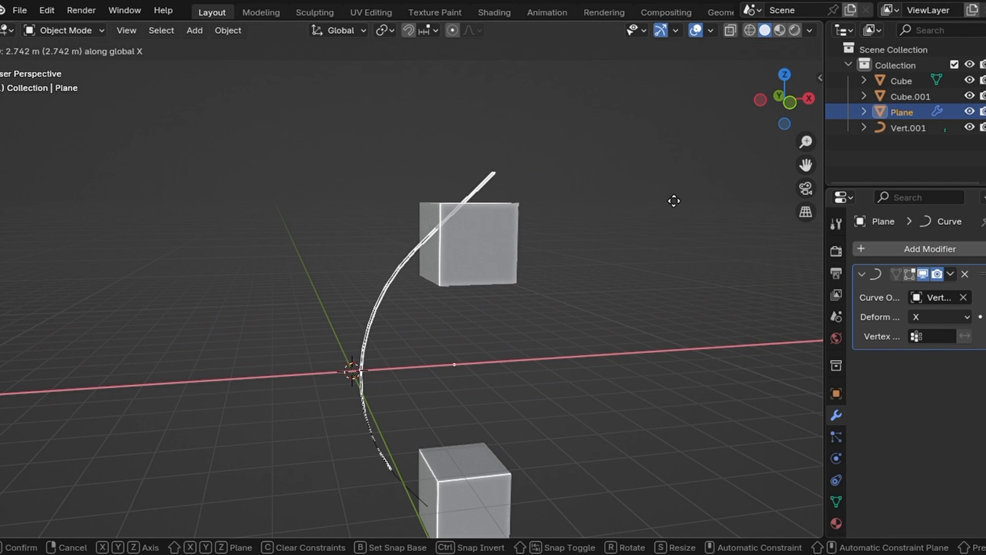
left_click(736, 190)
middle_click_drag(504, 375, 539, 334)
left_click(504, 375)
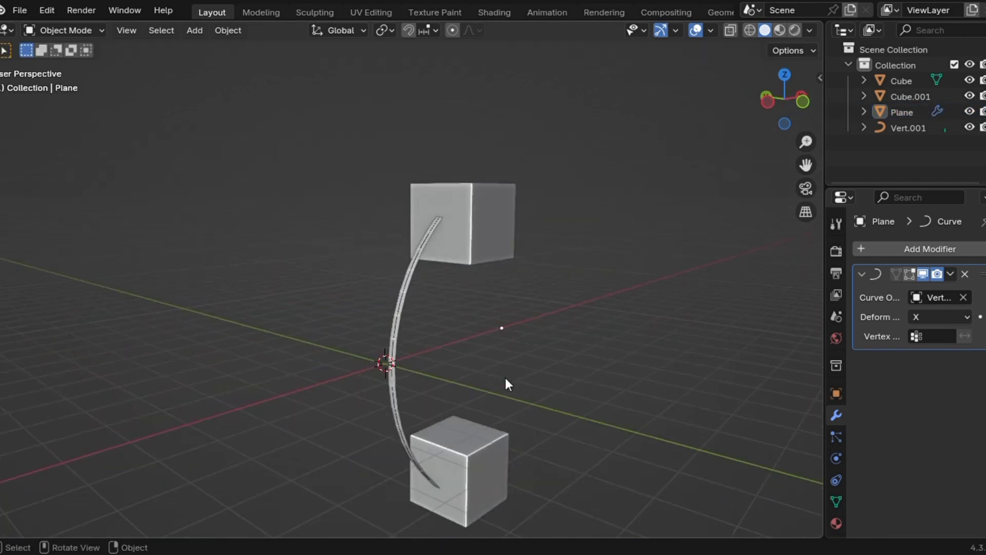
Apply Shade Auto Smooth to the curved strip.
middle_click_drag(394, 334, 382, 307, "shift")
scroll(369, 316, "up", 2)
left_click(369, 315)
right_click(376, 252)
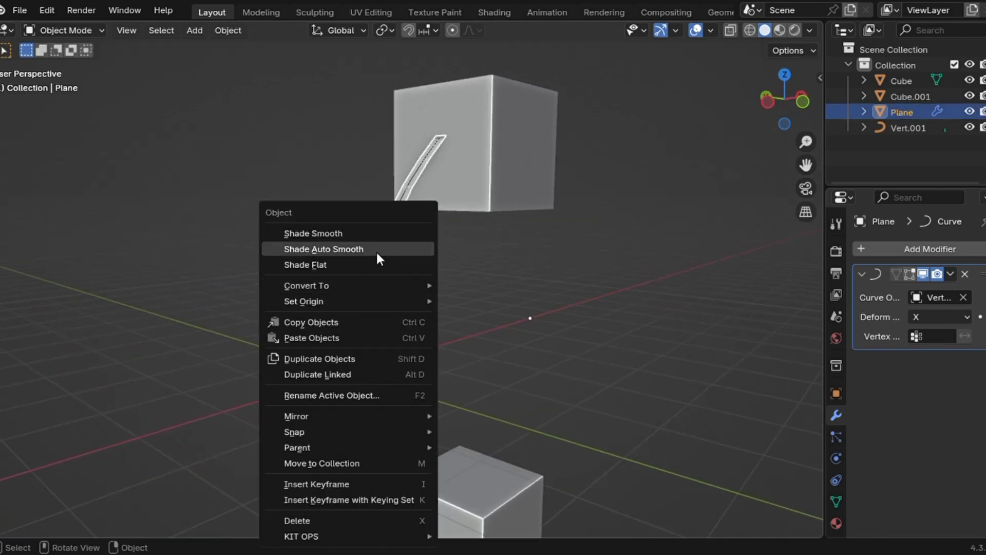
left_click(376, 251)
Add a Solidify modifier to the strip and adjust its thickness.
left_click(873, 249)
mouse_move(880, 247)
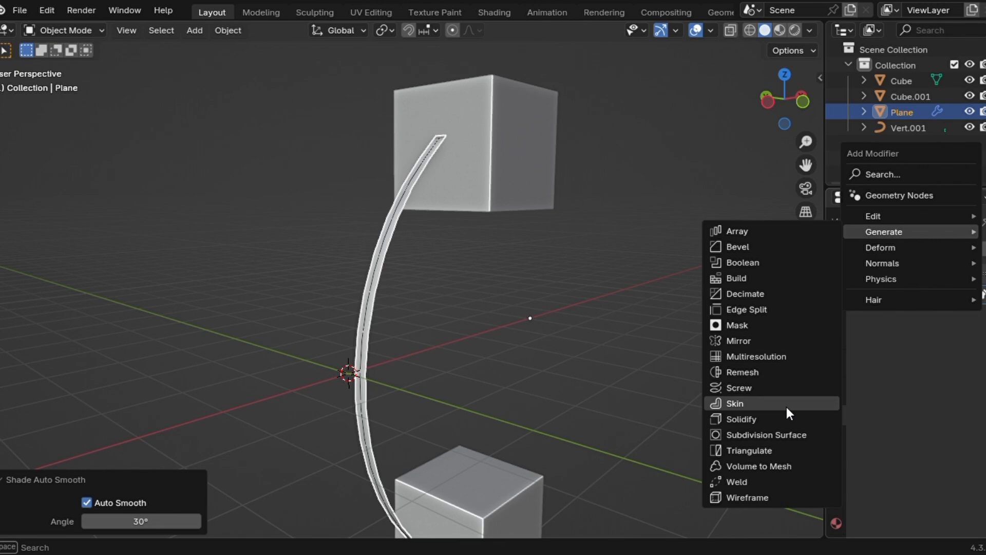
left_click(756, 418)
scroll(493, 381, "up", 2)
middle_click_drag(493, 381, 456, 385)
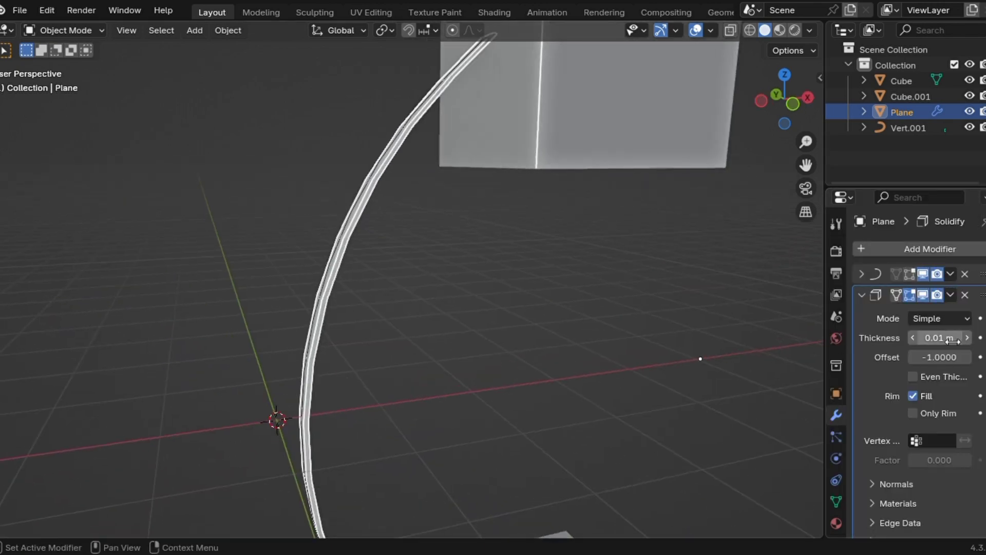
left_click_drag(957, 337, 948, 338)
left_click(861, 294)
Add an Array modifier to the strip with a relative offset factor of 0 in X and 1 in Y.
left_click(863, 249)
mouse_move(816, 244)
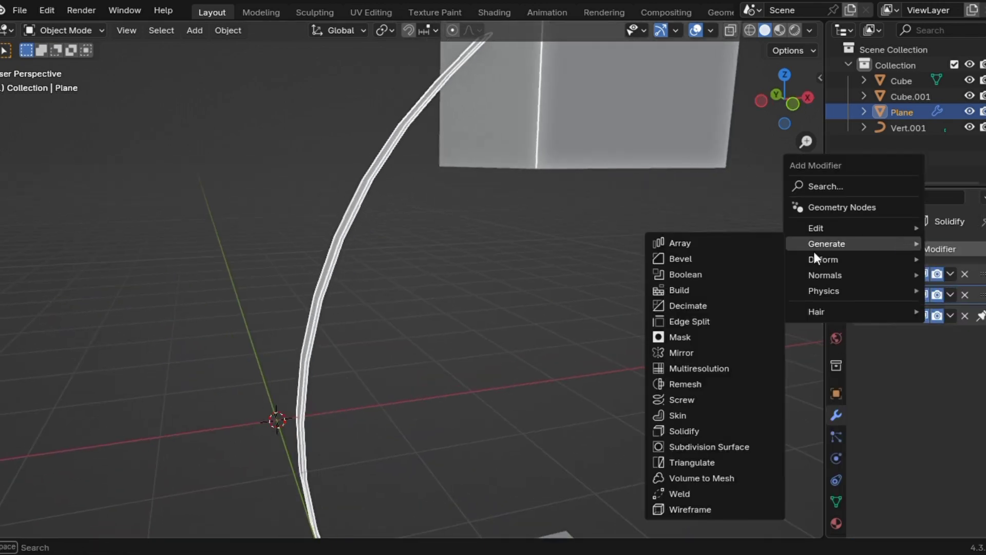
left_click(668, 249)
middle_click_drag(579, 262, 549, 267)
scroll(548, 259, "down", 2)
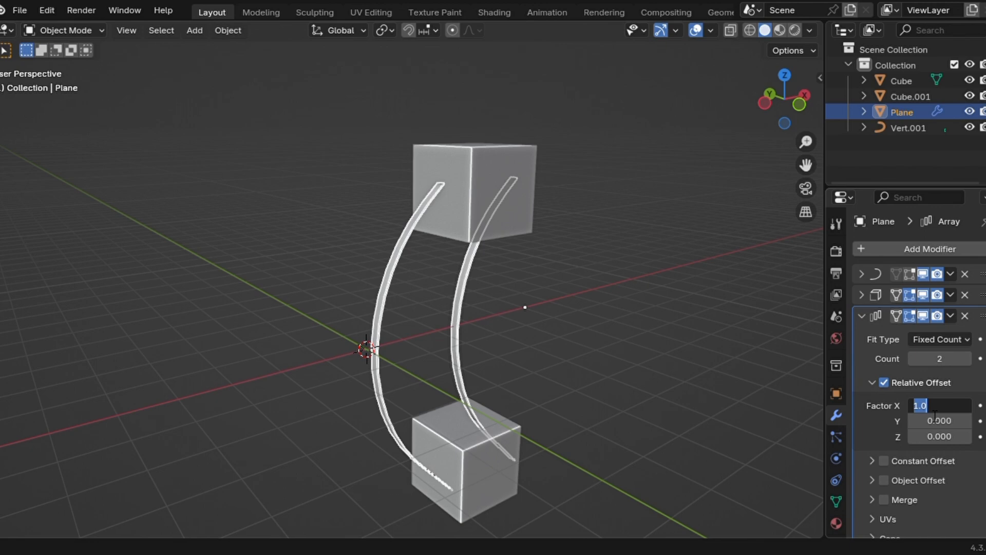
type("0")
key("Return")
double_click(938, 419)
type("1")
key("Return")
middle_click_drag(386, 270, 424, 270)
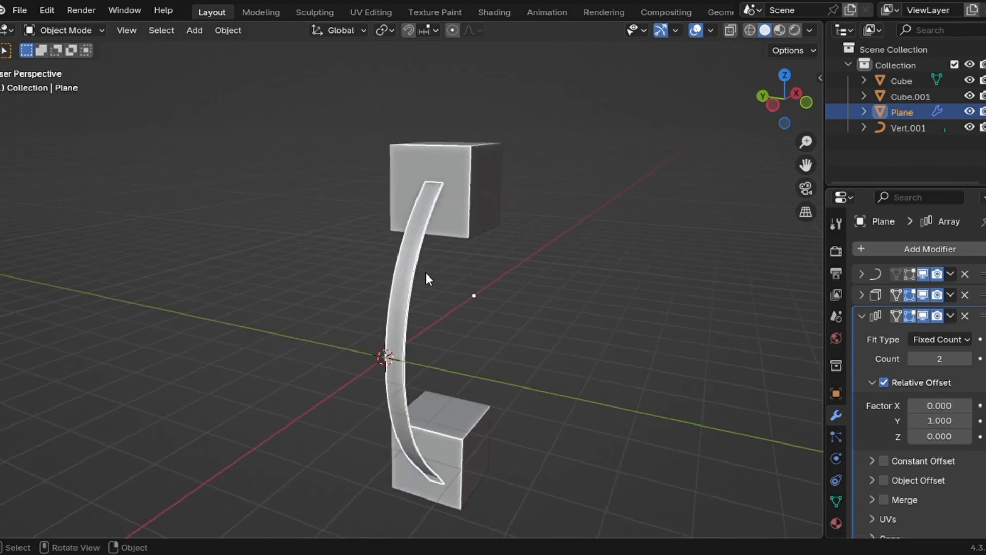
Set the array count to 4 and its relative Y offset to 1.05, leaving small gaps between the strips.
scroll(425, 270, "up", 3)
left_click(967, 359)
left_click(967, 359)
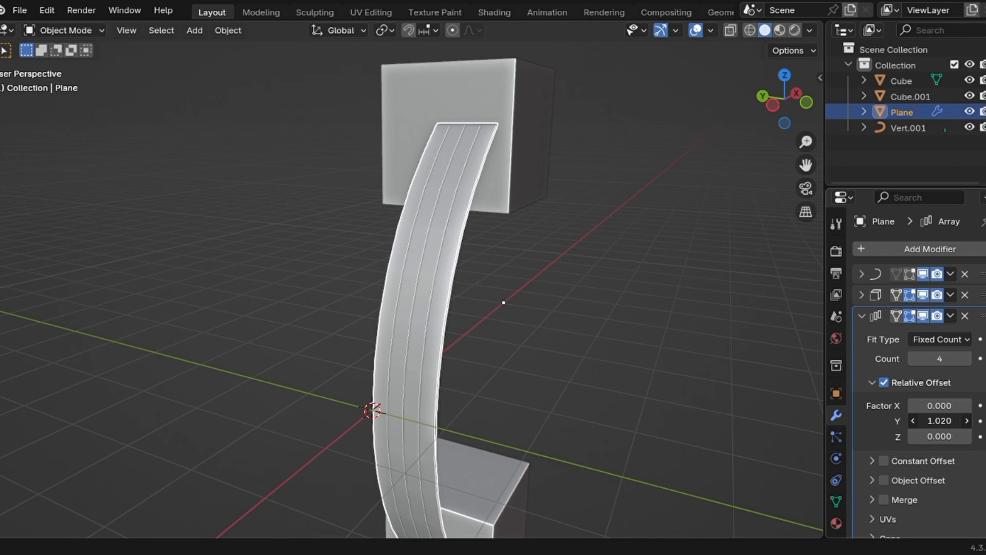
left_click_drag(939, 421, 951, 421)
scroll(648, 357, "down", 3)
middle_click_drag(648, 358, 677, 349)
left_click(648, 358)
scroll(648, 357, "up", 2)
left_click(411, 308)
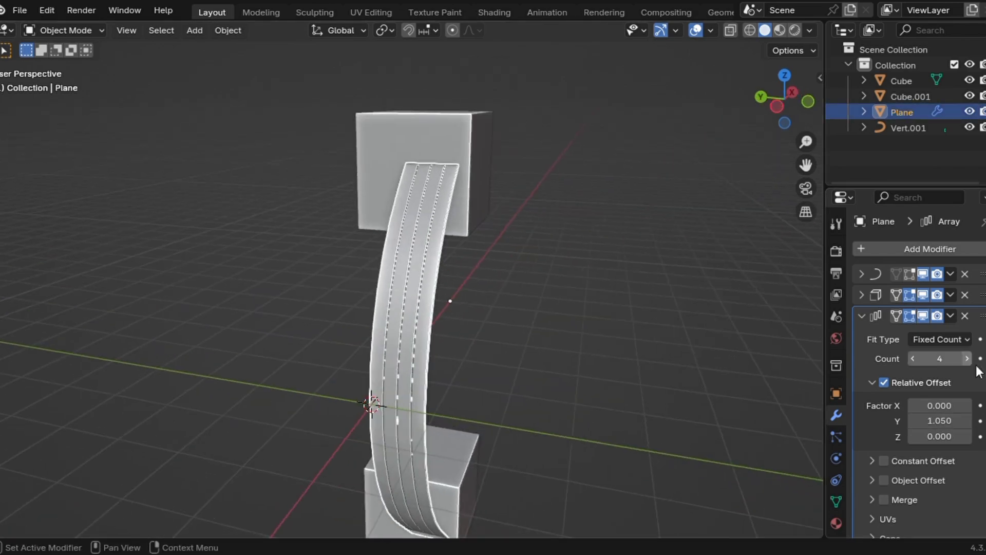
Raise the array count by four and move the strips along the Y axis to reposition them on the cubes.
left_click(967, 359)
left_click(967, 359)
left_click(967, 359)
left_click(967, 359)
key("g")
key("y")
left_click(703, 421)
middle_click_drag(536, 303, 509, 309)
left_click(581, 297)
Add a Subdivision Surface modifier to the arrayed strips and raise its viewport level to 2.
scroll(580, 296, "down", 2)
middle_click_drag(580, 297, 534, 280)
scroll(581, 297, "up", 2)
left_click(380, 276)
left_click(861, 316)
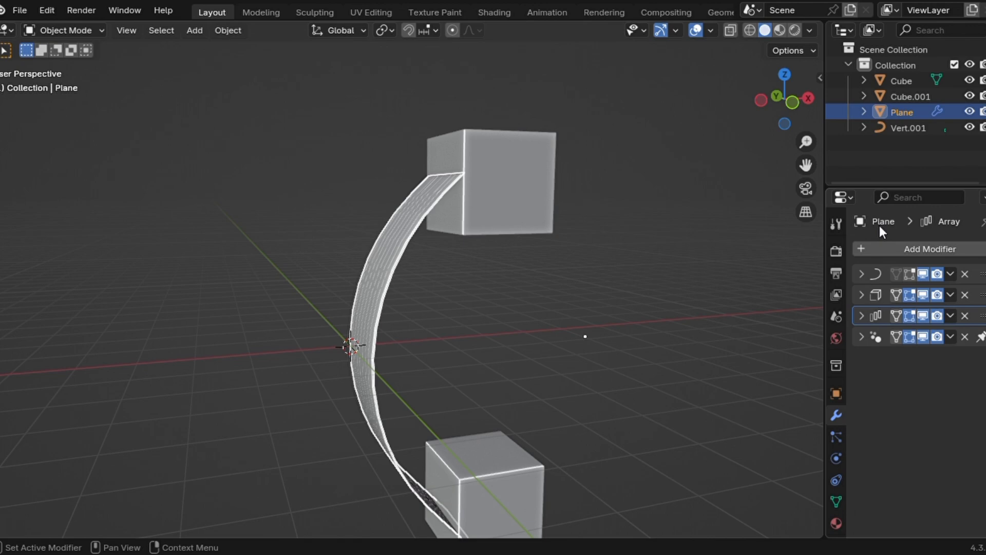
left_click(886, 247)
mouse_move(886, 245)
left_click(700, 448)
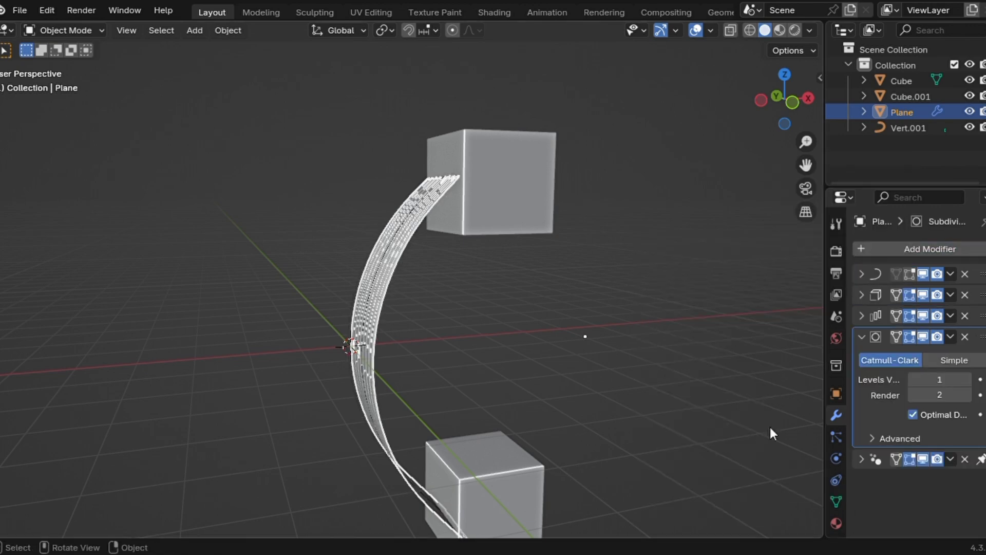
left_click(968, 380)
left_click(862, 337)
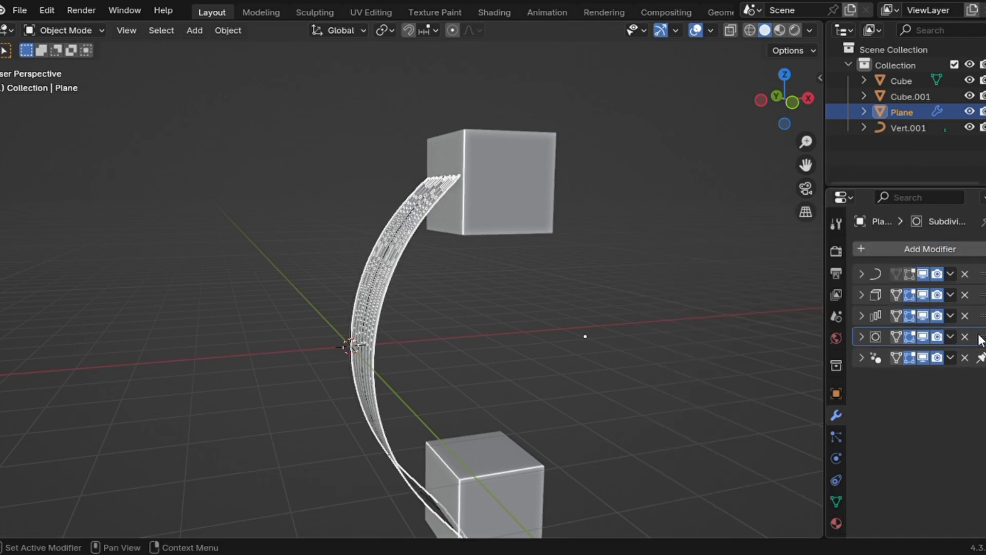
Duplicate the Subdivision Surface modifier on the strips.
key("shift+d")
left_click(484, 367)
middle_click_drag(485, 368, 563, 368)
left_click(265, 288)
Add a single loop cut across the strip's mesh near its end by the world origin.
key("Tab")
middle_click_drag(388, 328, 442, 311)
middle_click_drag(389, 329, 388, 304)
scroll(389, 328, "up", 3)
key("ctrl+r")
left_click(187, 363)
right_click(187, 364)
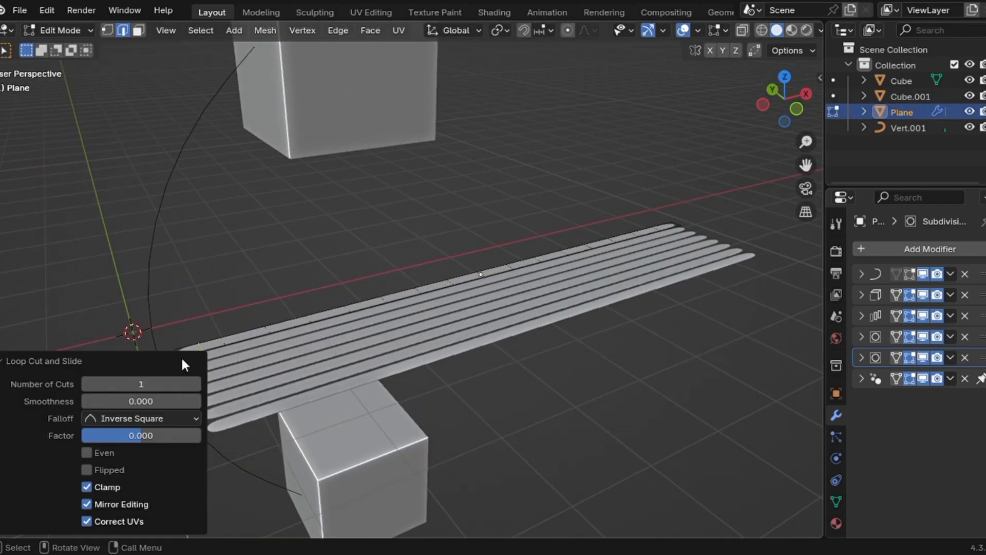
Move the new edge loop along the negative X axis to sharpen that end of the strips.
middle_click_drag(318, 358, 293, 362)
middle_click_drag(383, 406, 392, 358, "shift")
key("g")
key("x")
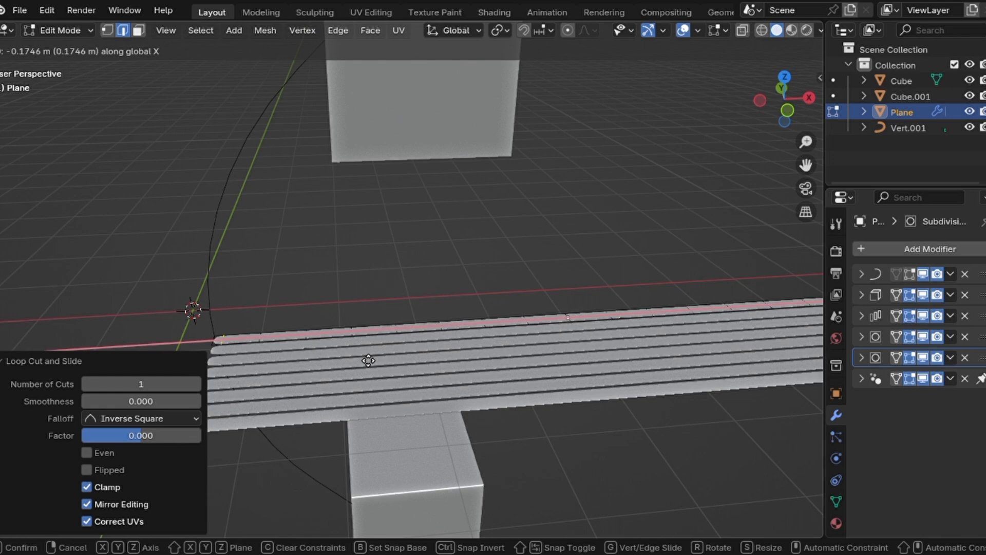
left_click(368, 362)
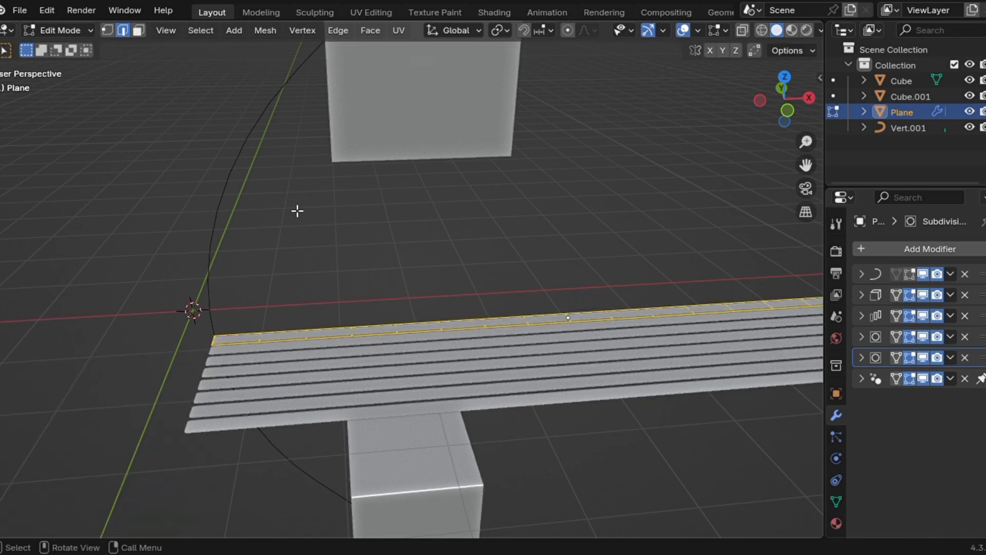
Symmetrize the strip's mesh from -X to +X and return to Object Mode.
left_click(265, 32)
left_click(307, 260)
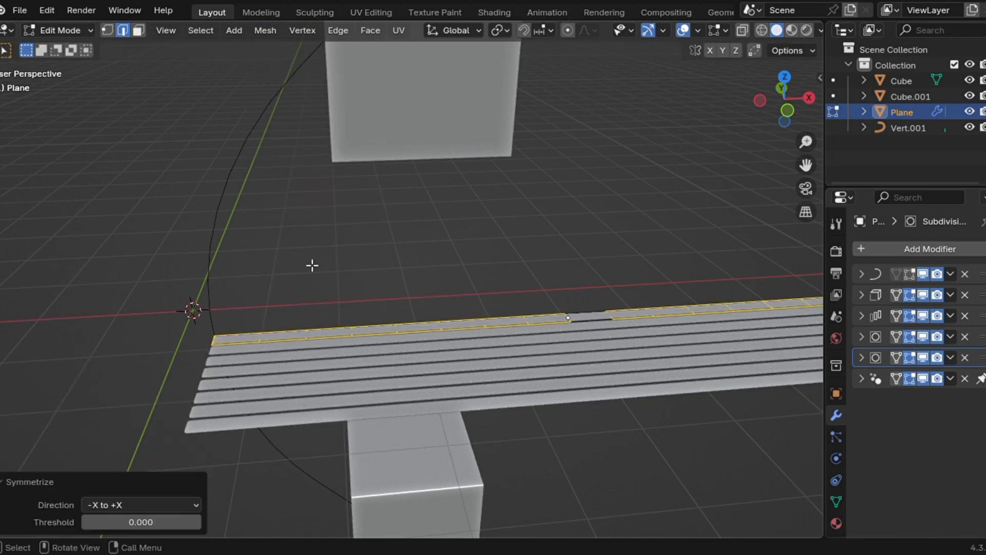
middle_click_drag(374, 428, 180, 439, "shift")
key("Tab")
scroll(375, 427, "down", 1)
scroll(369, 421, "down", 2)
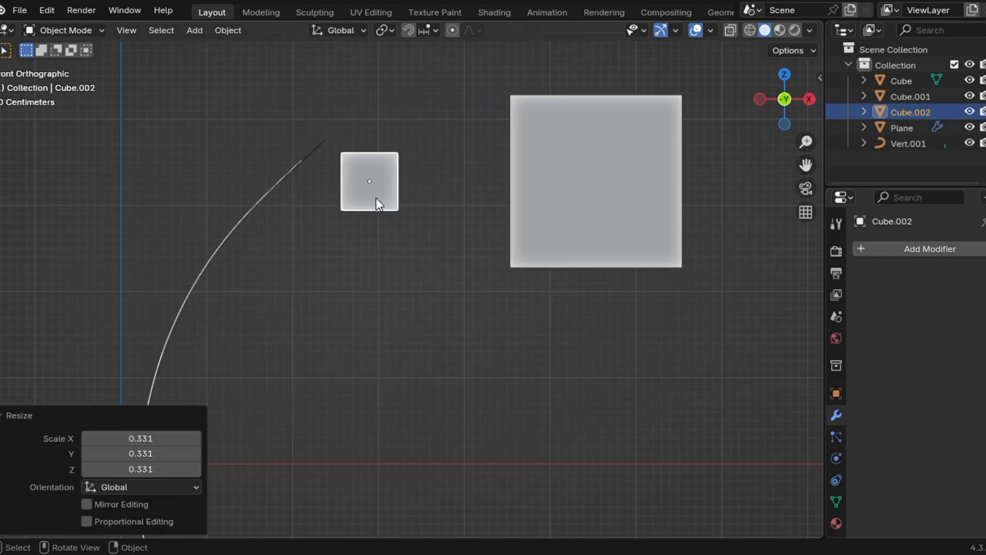
Move the small cube to the cable's upper end and rotate it to match the cable's slope.
key("g")
left_click(336, 156)
key("r")
key("x")
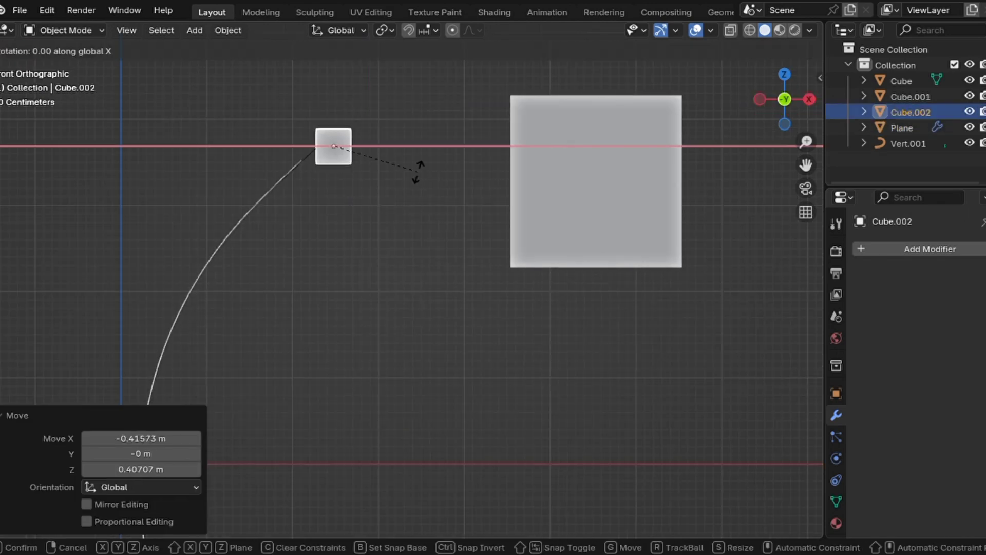
left_click(368, 130)
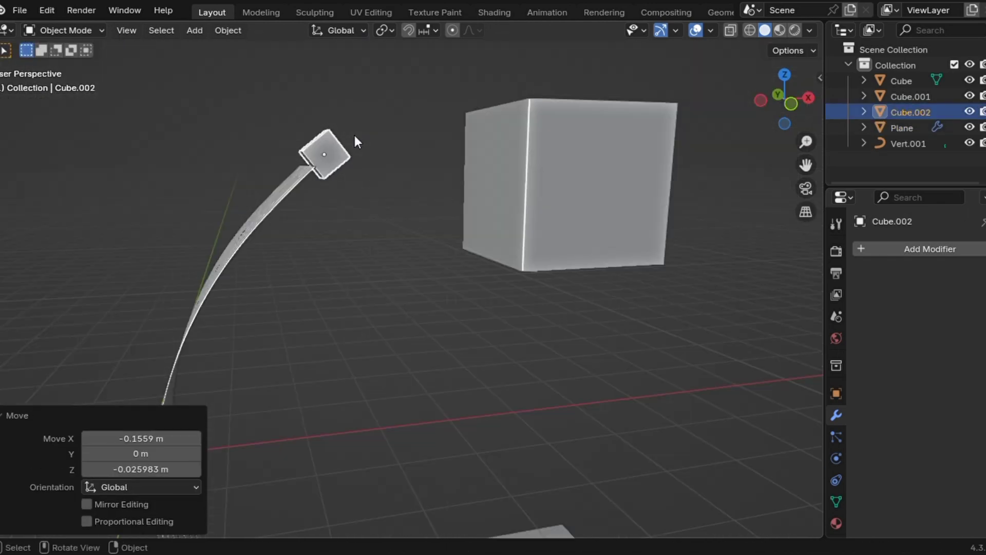
Stretch the small cube to about 4.97 times along Y, seat it on the cable strips' upper end and apply its scale.
key("s")
key("y")
left_click(36, 245)
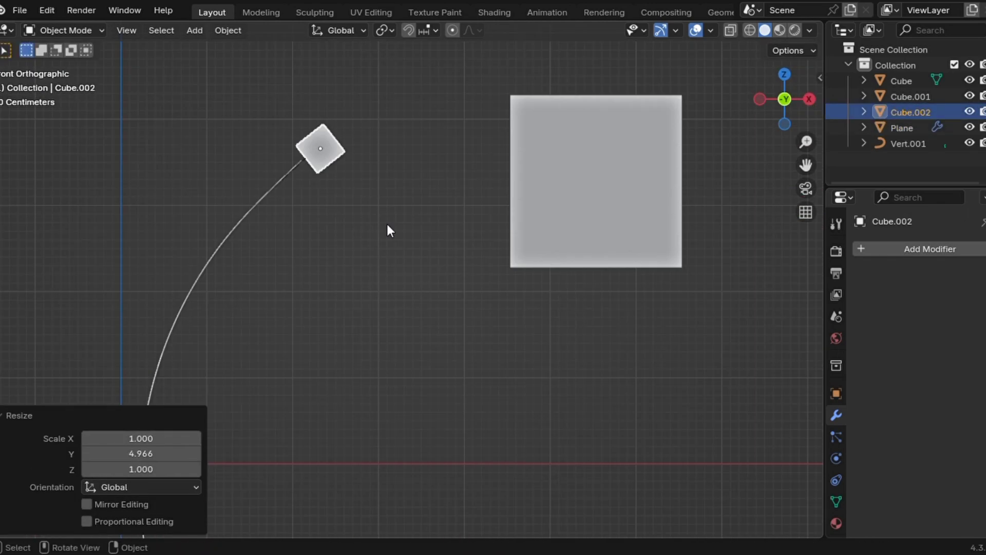
key("g")
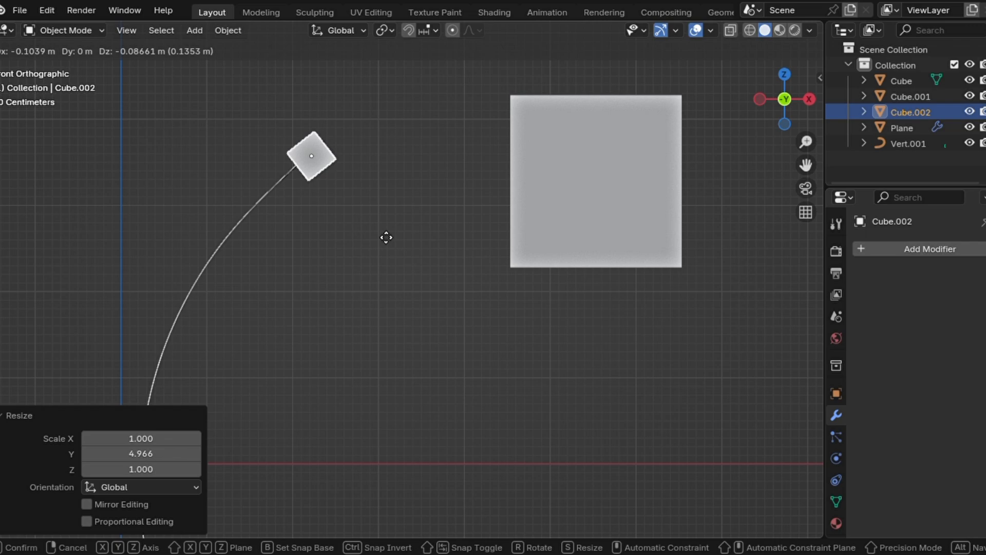
left_click(378, 227)
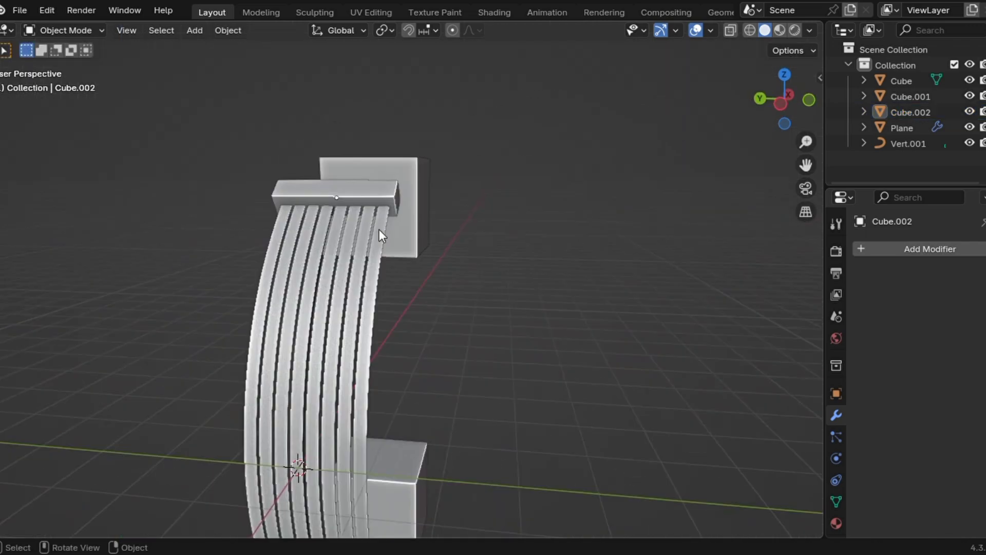
scroll(389, 195, "down", 2)
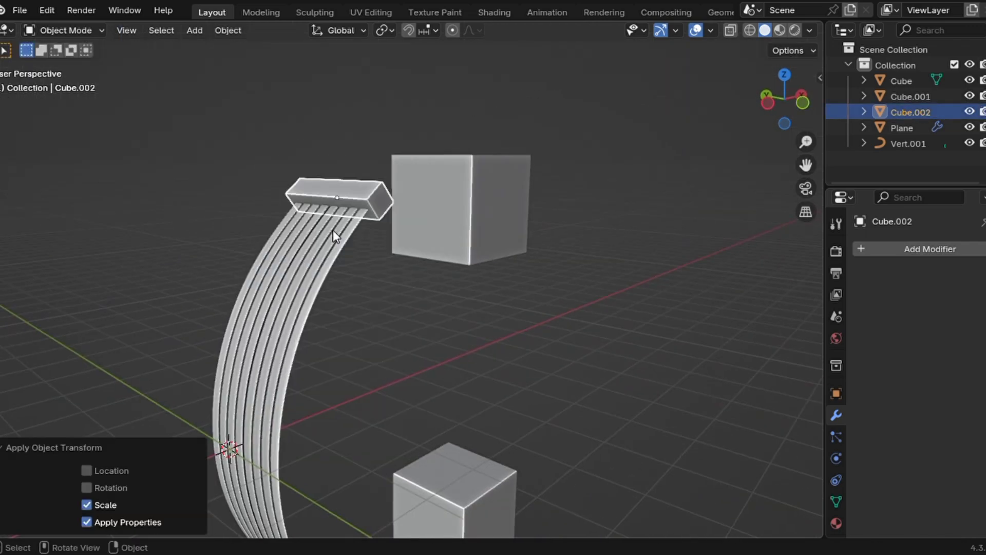
Bevel the four corner edges at the connector block's two short ends by about 0.133 m with 12 segments.
key("Tab")
left_click(379, 195)
middle_click_drag(379, 214, 427, 200)
middle_click_drag(275, 201, 354, 208)
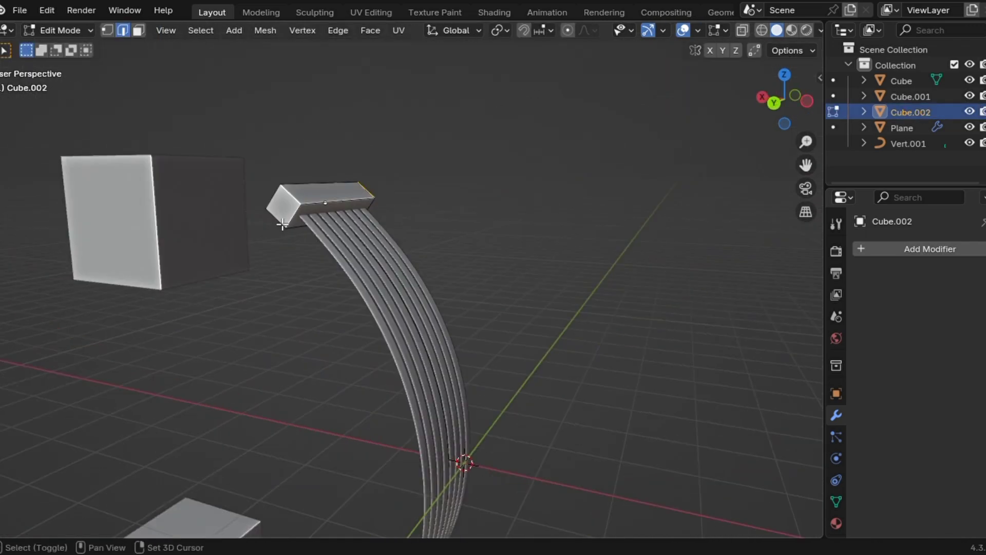
key("ctrl+b")
scroll(451, 196, "down", 1)
left_click(451, 196)
middle_click_drag(580, 192, 506, 279)
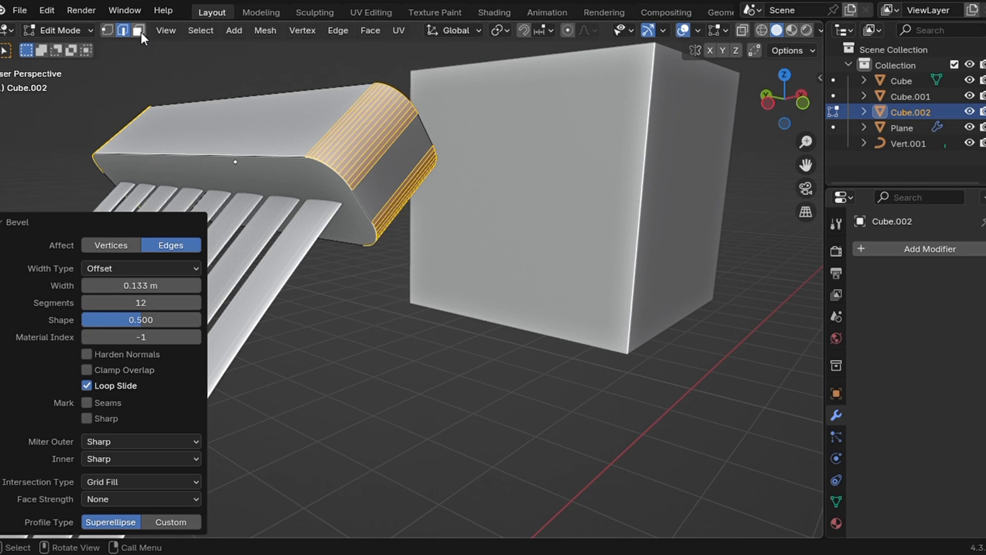
Select the connector face where the strips enter and bevel its rim slightly.
left_click(139, 31)
left_click(349, 192)
key("ctrl+b")
left_click(429, 194)
Inset the connector's strip-side face and extrude it along its normals.
key("i")
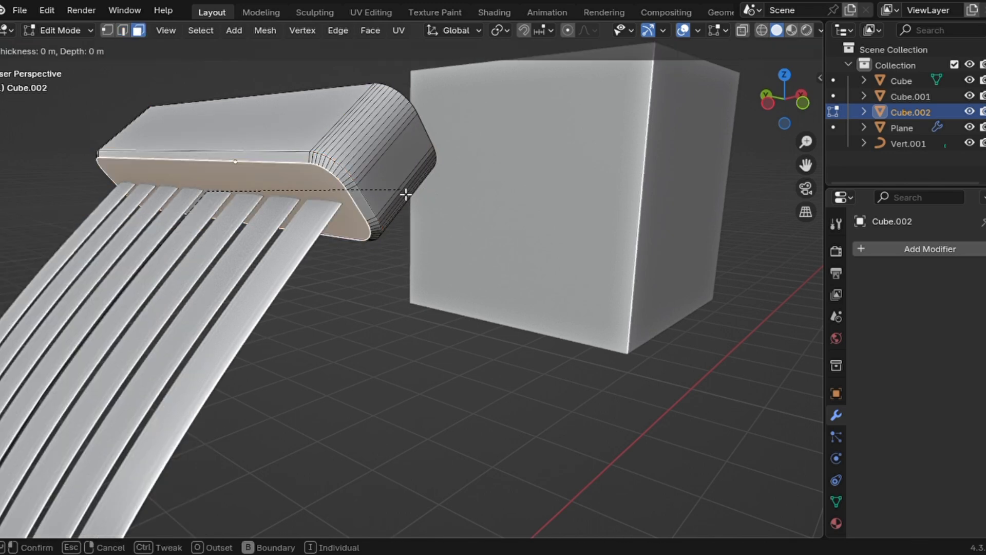
left_click(392, 193)
key("alt+e")
left_click(388, 189)
left_click(391, 188)
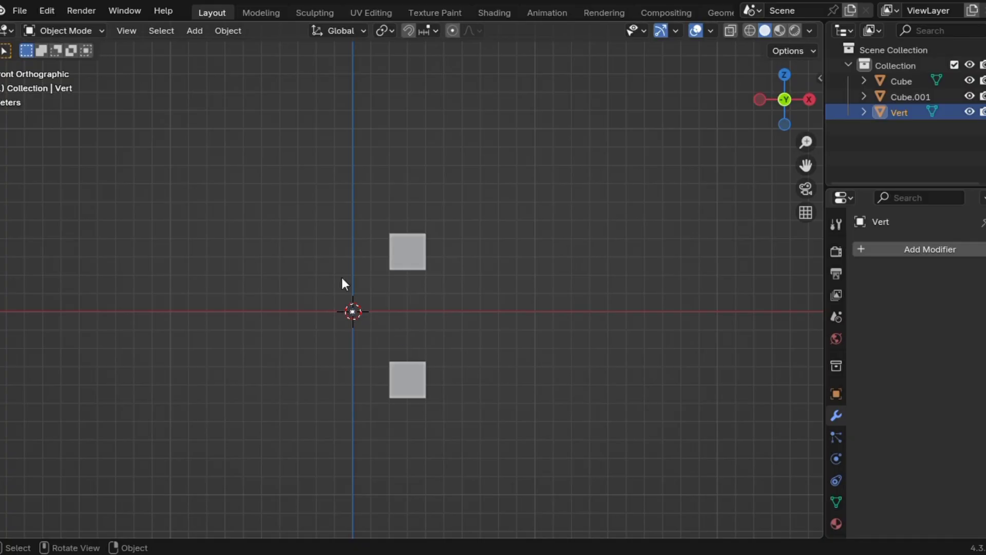
Extrude the vertex at the world origin once to the upper cube and once to the lower cube.
key("Tab")
key("e")
left_click(489, 253)
key("e")
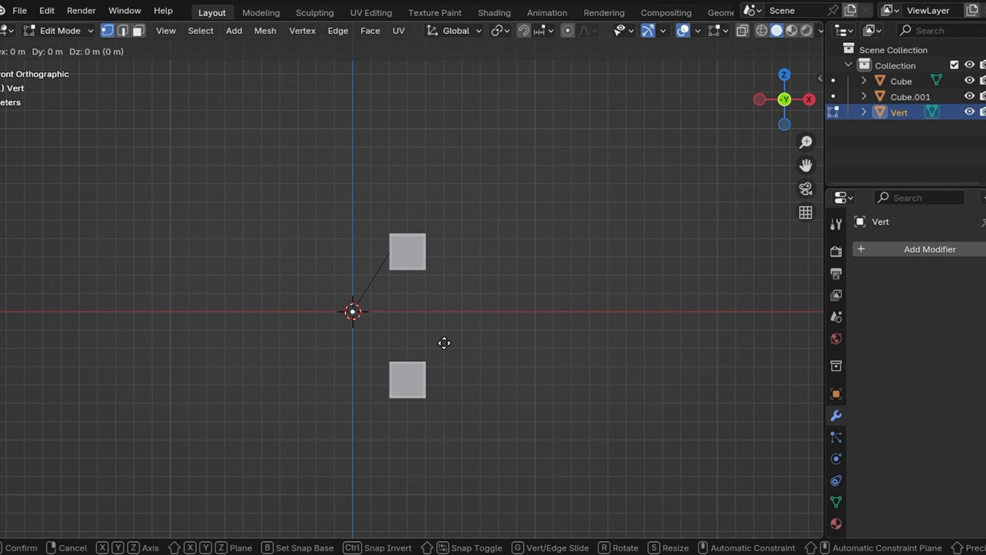
left_click(482, 414)
Round the corner vertex between the two edges with an 8-segment vertex bevel and return to Object Mode.
scroll(387, 330, "up", 3)
key("ctrl+shift+b")
scroll(437, 333, "up", 8)
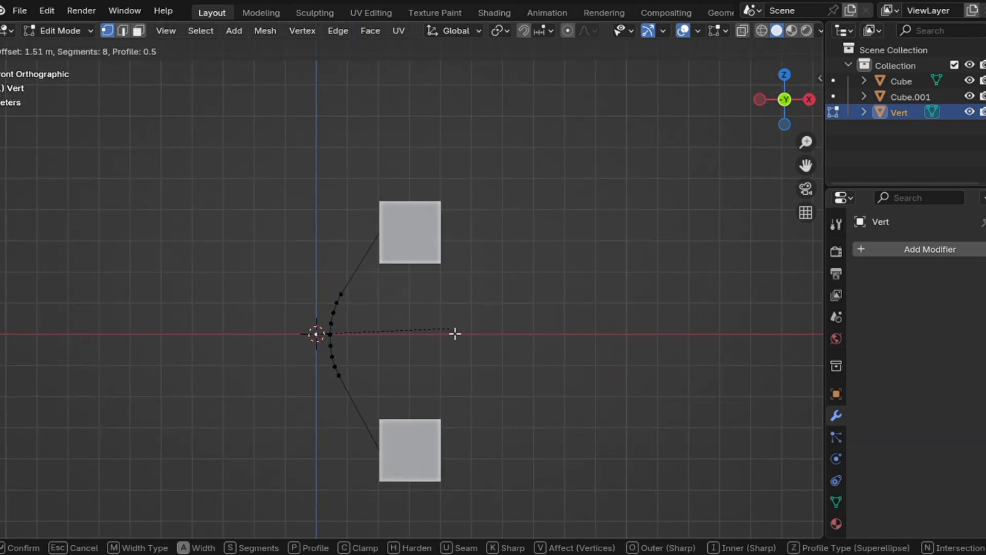
left_click(513, 346)
scroll(514, 347, "down", 1)
key("Tab")
Convert the bent edge line between the cubes to a curve.
middle_click_drag(494, 343, 489, 240)
right_click(387, 325)
mouse_move(385, 284)
left_click(464, 301)
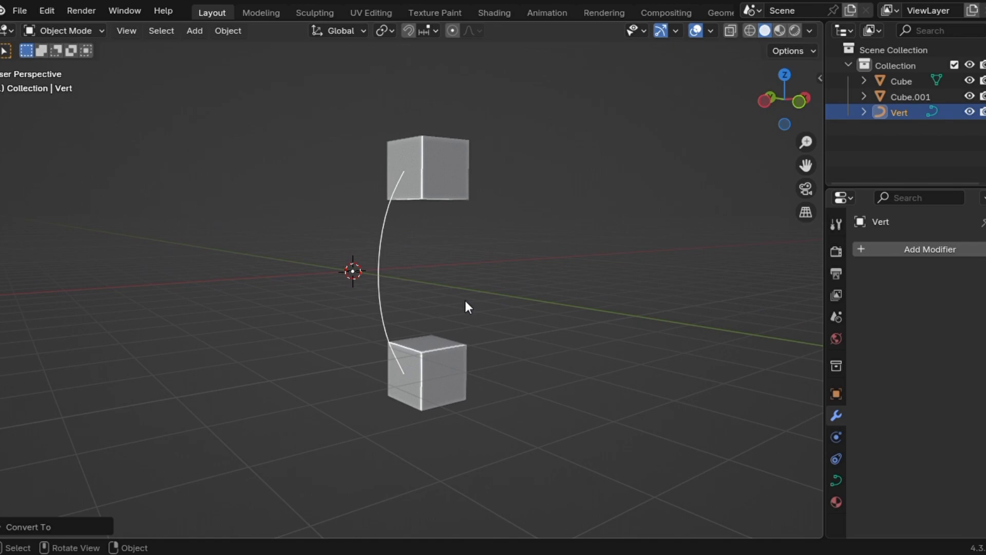
Add a mesh cylinder at the world origin and scale it uniformly to about 0.3.
middle_click_drag(522, 283, 496, 303)
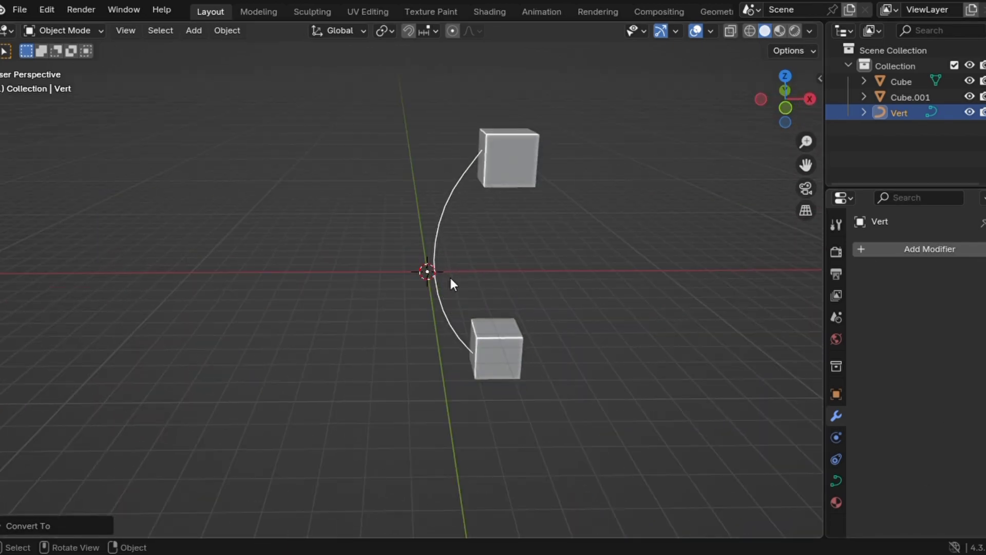
key("shift+a")
mouse_move(412, 245)
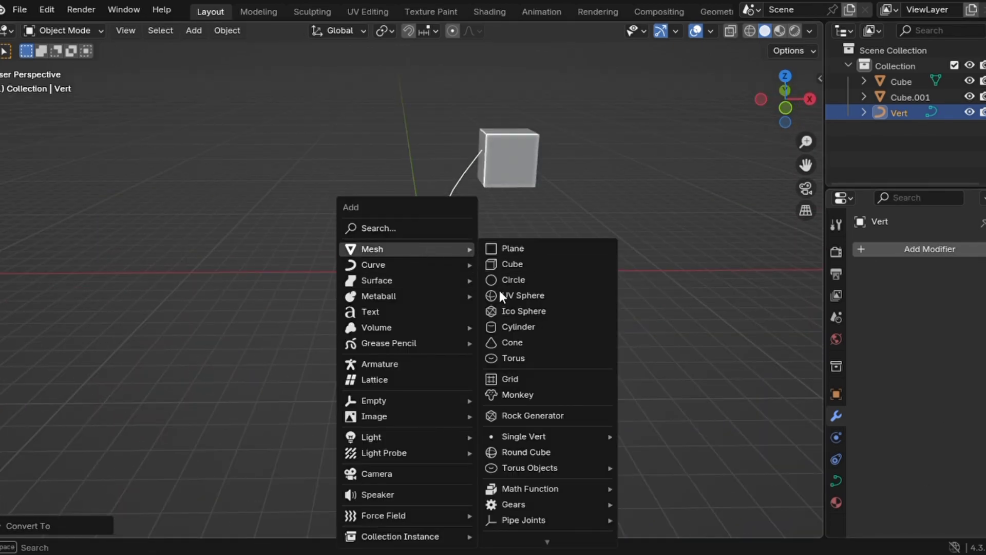
left_click(505, 326)
key("KP_Decimal")
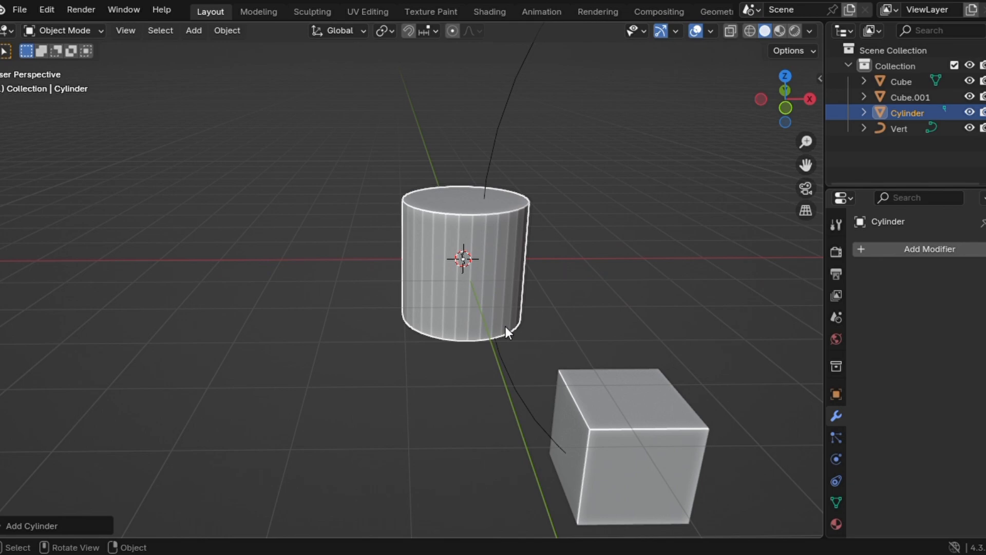
key("KP_1")
key("s")
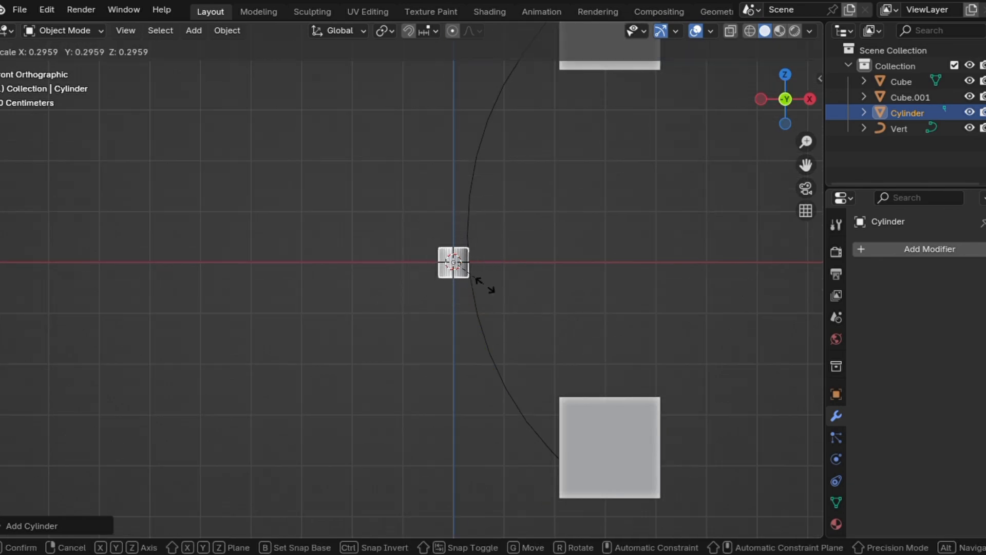
left_click(489, 286)
Apply Shade Auto Smooth to the small cylinder.
scroll(489, 286, "up", 4)
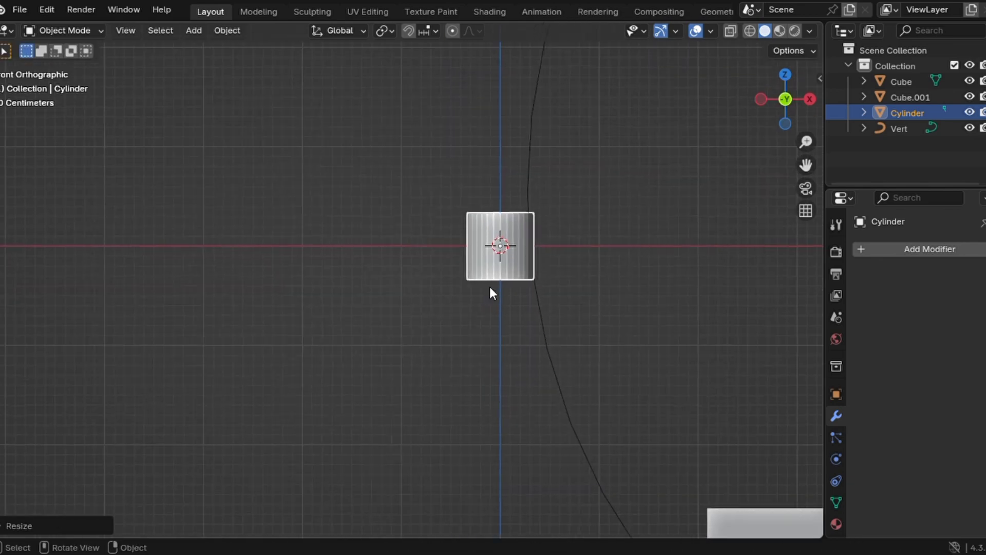
right_click(489, 259)
left_click(472, 222)
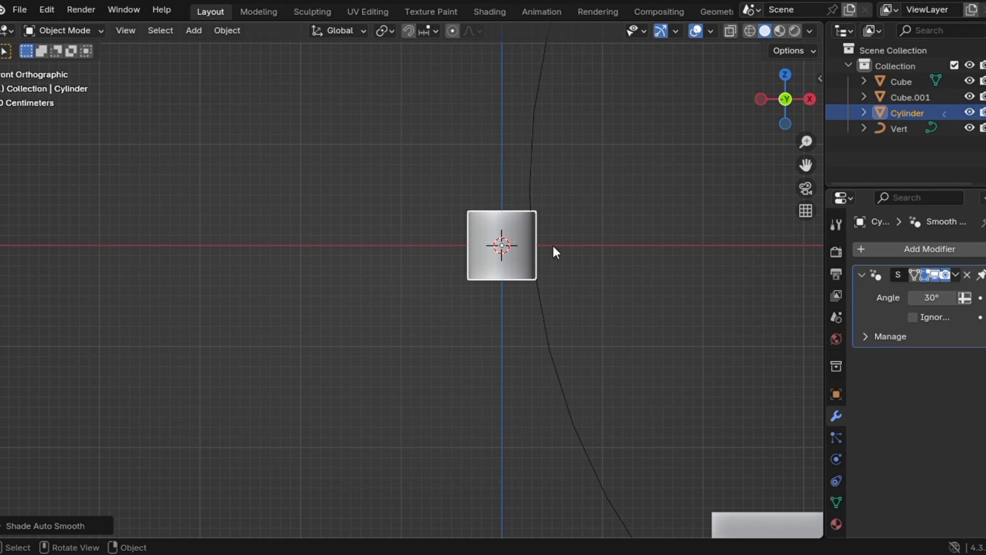
Bevel the rims of the cylinder's top and bottom faces in Edit Mode.
mouse_move(553, 246)
middle_mouse_down()
mouse_move(540, 262)
mouse_move(562, 263)
middle_mouse_up()
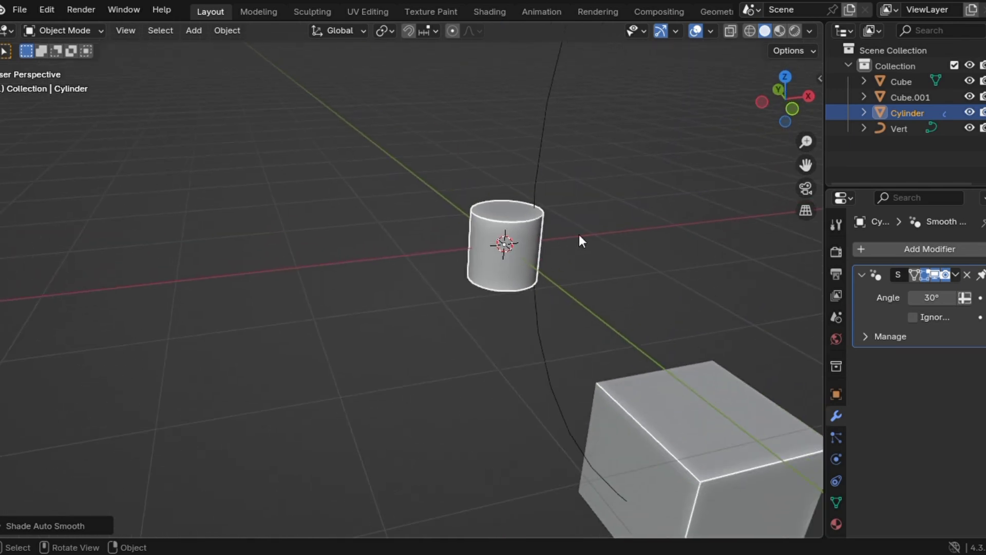
key("Tab")
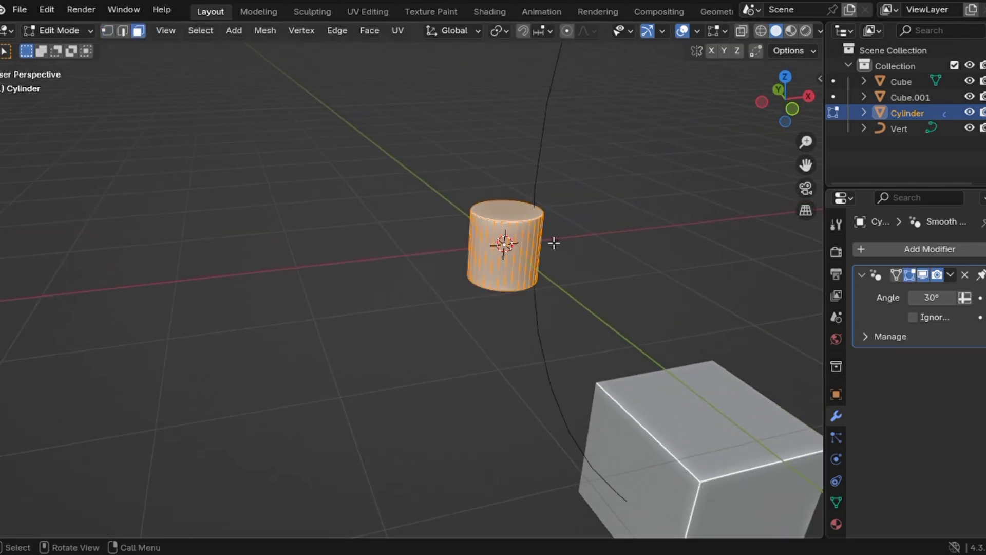
left_click(522, 221)
middle_click_drag(529, 218, 592, 289)
key("ctrl+b")
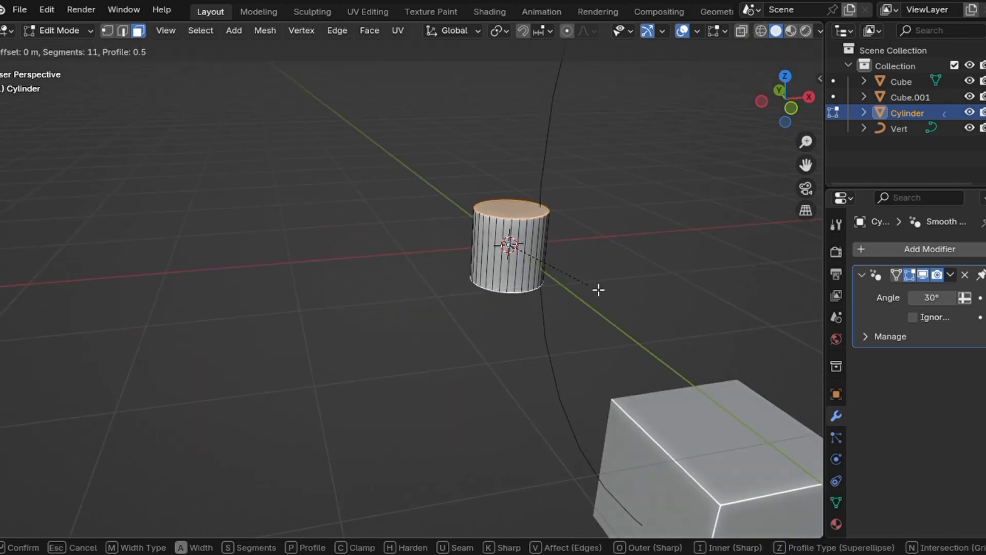
left_click(600, 289)
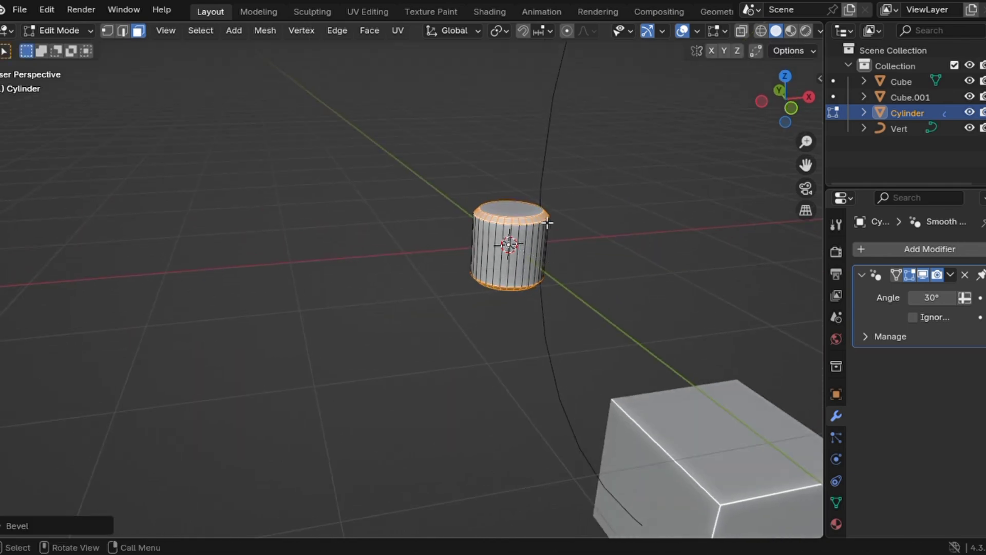
Inset the cylinder's two end caps and delete the inner faces to open both ends.
left_click(521, 209)
middle_click_drag(521, 210, 584, 236)
left_click(521, 261, "shift")
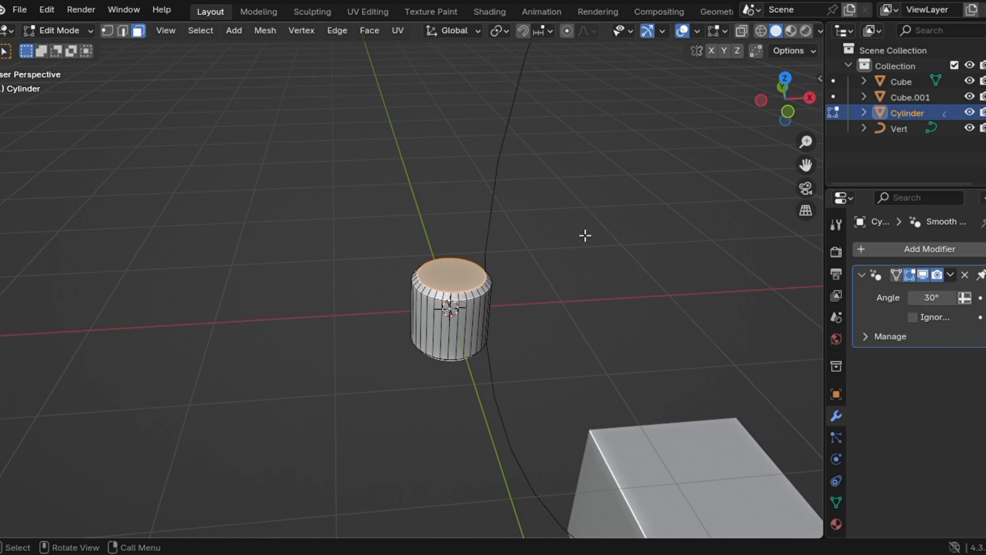
key("i")
left_click(569, 233)
key("x")
left_click(518, 270)
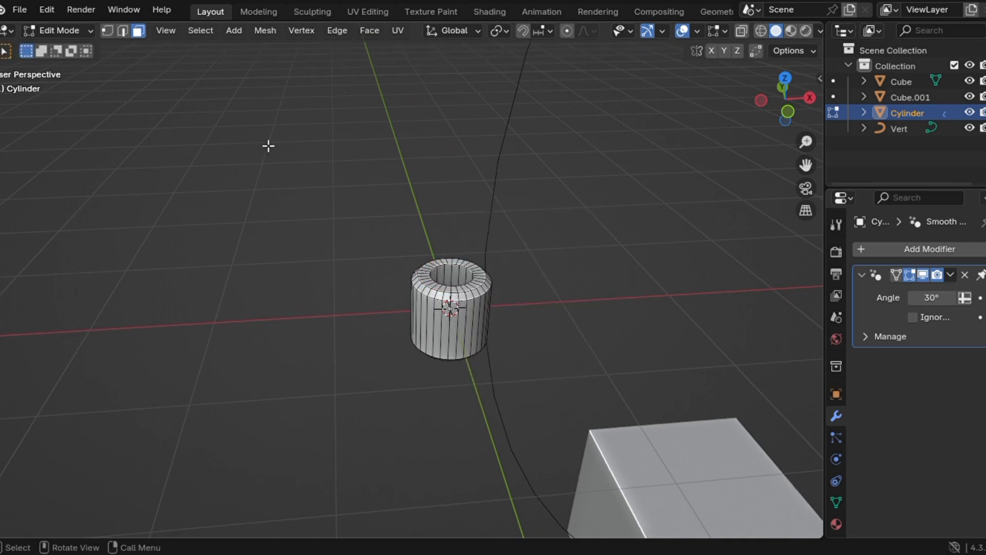
Bridge the cylinder's two open inner edge loops with the LoopTools bridge to form the bore wall.
key("2")
middle_click_drag(486, 277, 394, 164)
left_click(397, 287, "alt")
key("ctrl+e")
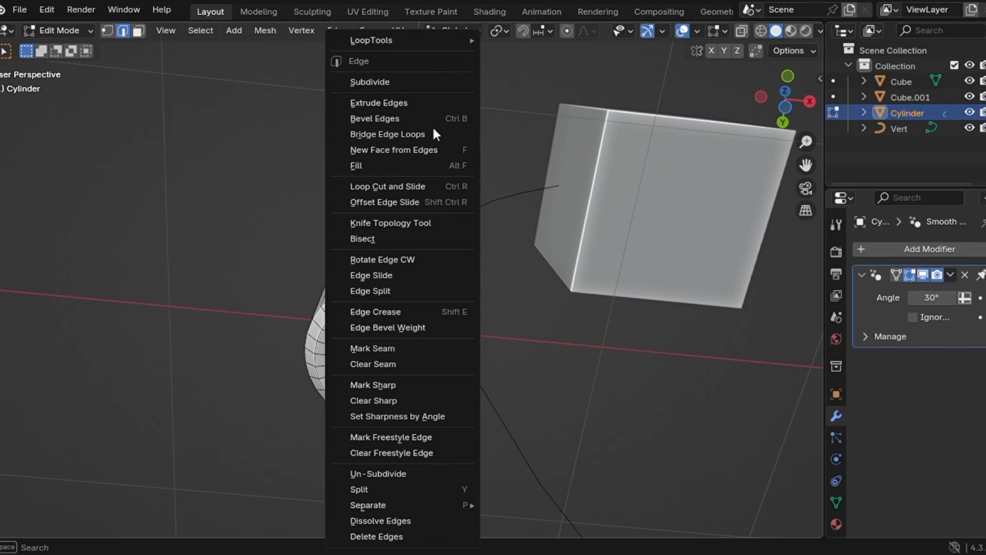
mouse_move(402, 37)
left_click(516, 40)
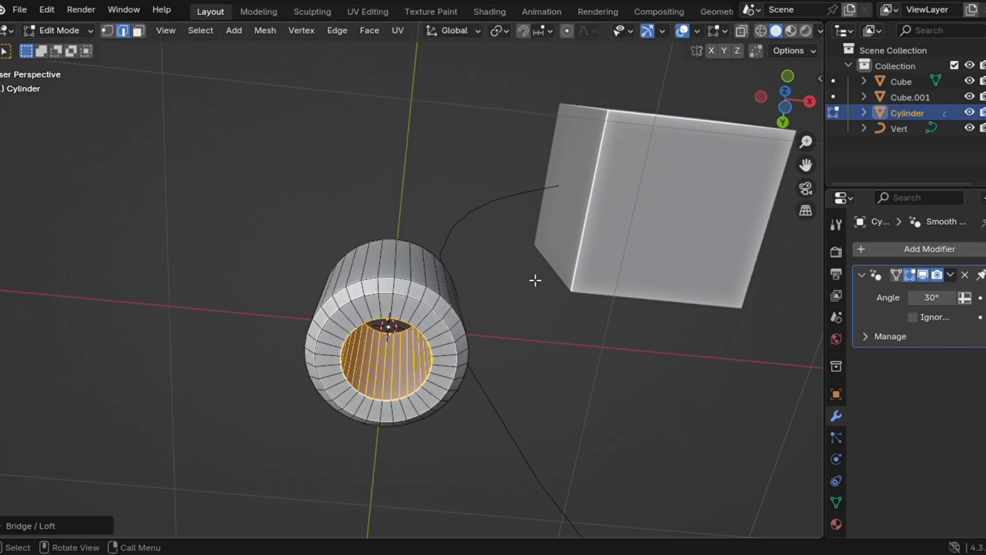
Add a centred loop cut around the cylinder's outer wall and bevel it into a band covering most of the height.
middle_click_drag(535, 280, 536, 280)
scroll(535, 280, "down", 3)
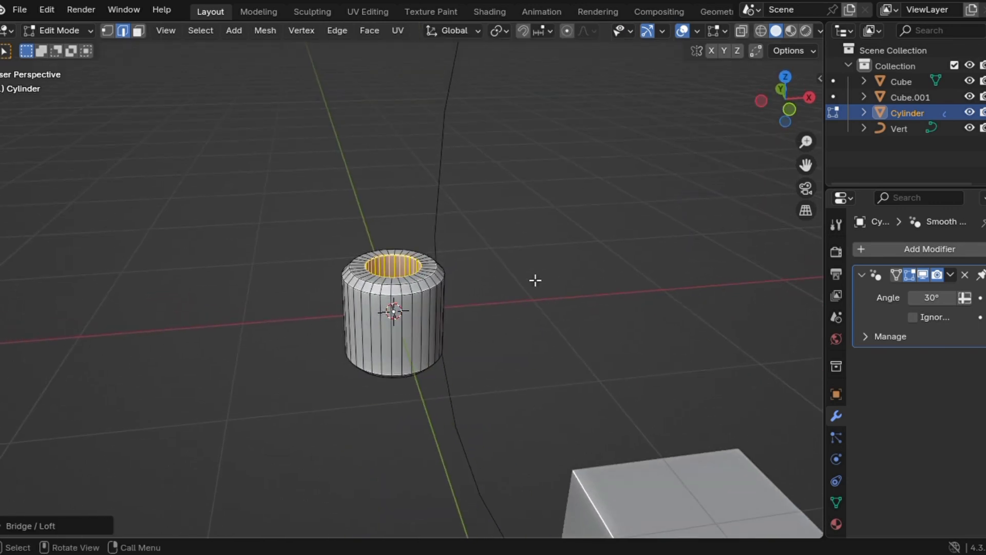
key("ctrl+r")
left_click(431, 356)
right_click(432, 355)
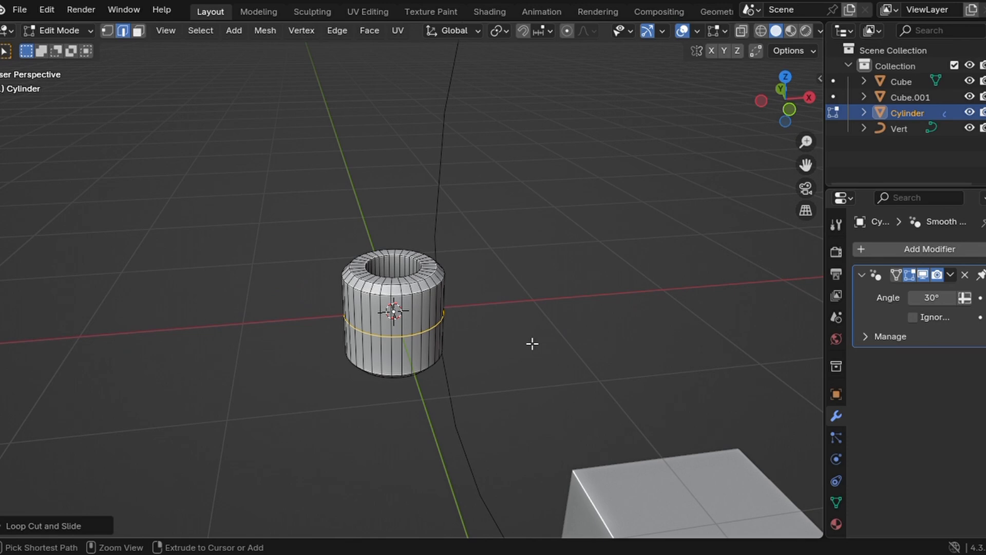
key("ctrl+b")
left_click(576, 337)
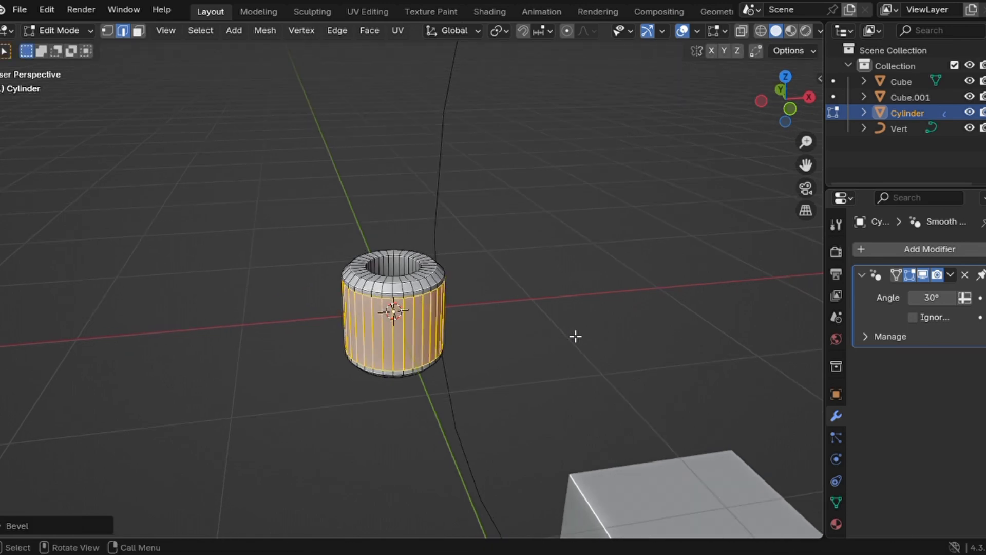
Extrude the wide outer band along its normals by about 0.045 m and shrink it slightly along Z.
scroll(575, 336, "up", 3)
key("alt+e")
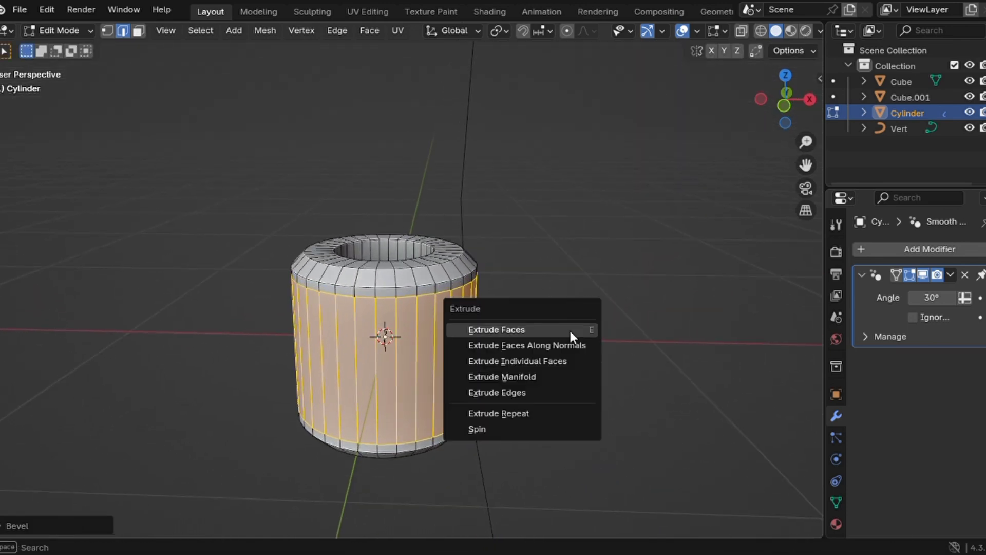
left_click(568, 344)
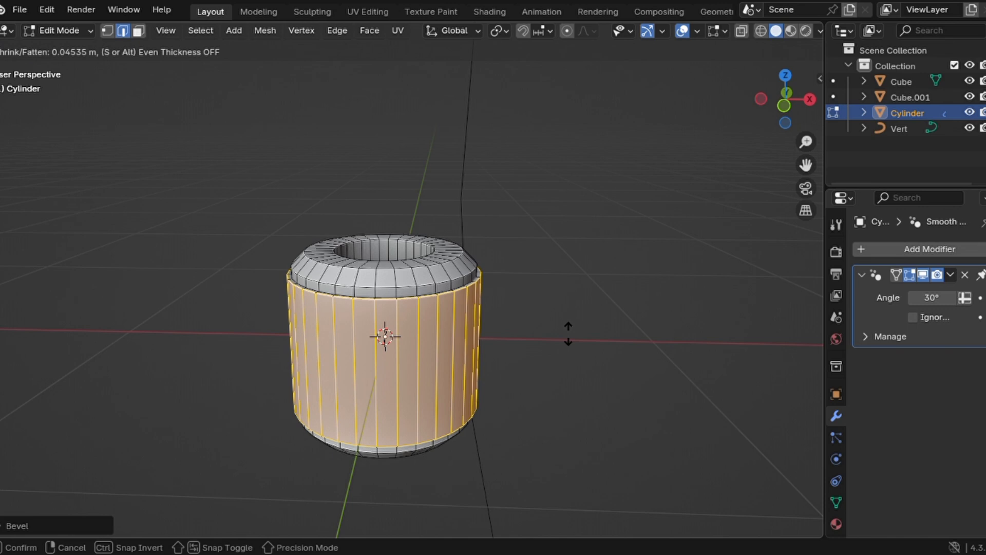
left_click(568, 333)
key("s")
key("z")
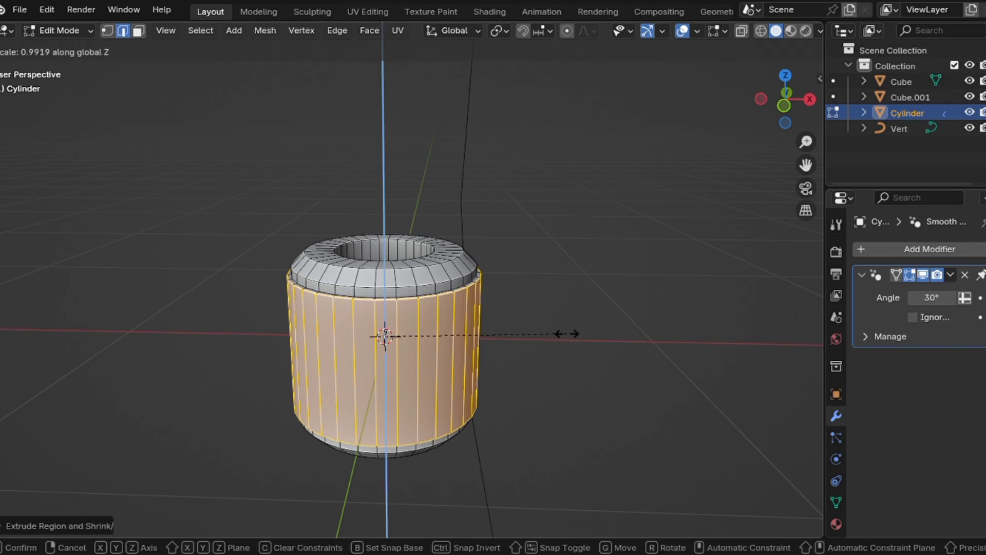
left_click(551, 334)
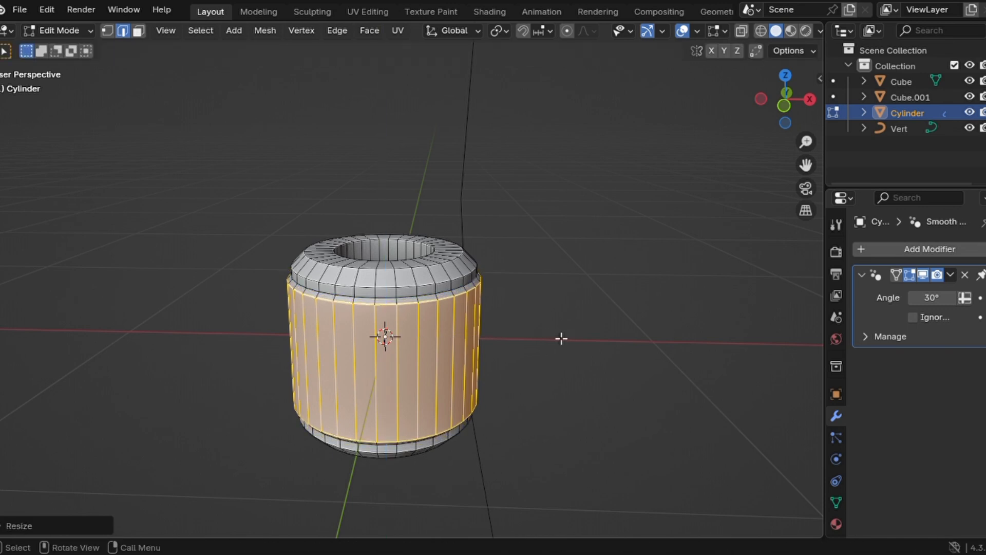
Add a centred loop cut around the raised band and bevel it into a narrow strip with an offset of about 0.116 m.
key("ctrl+r")
left_click(446, 358)
right_click(446, 358)
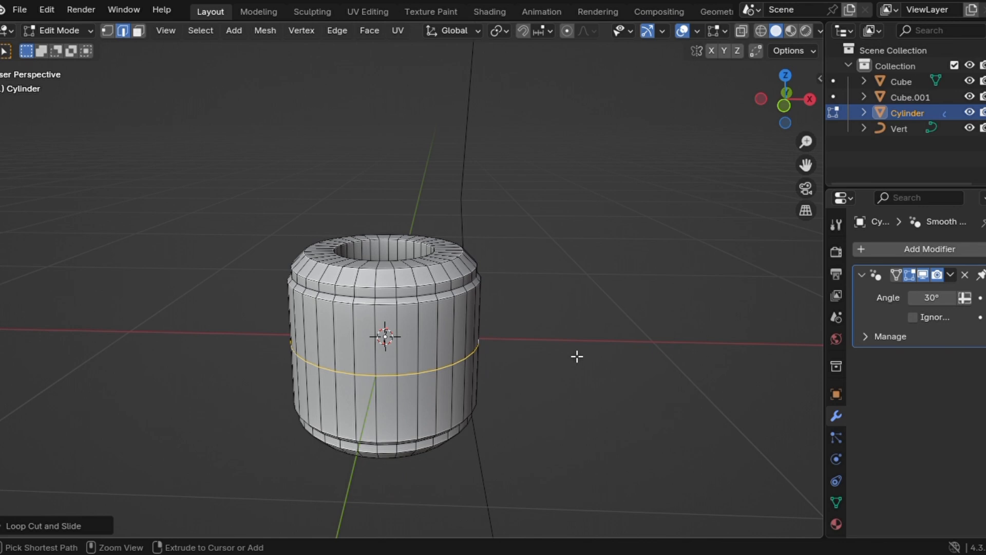
key("ctrl+b")
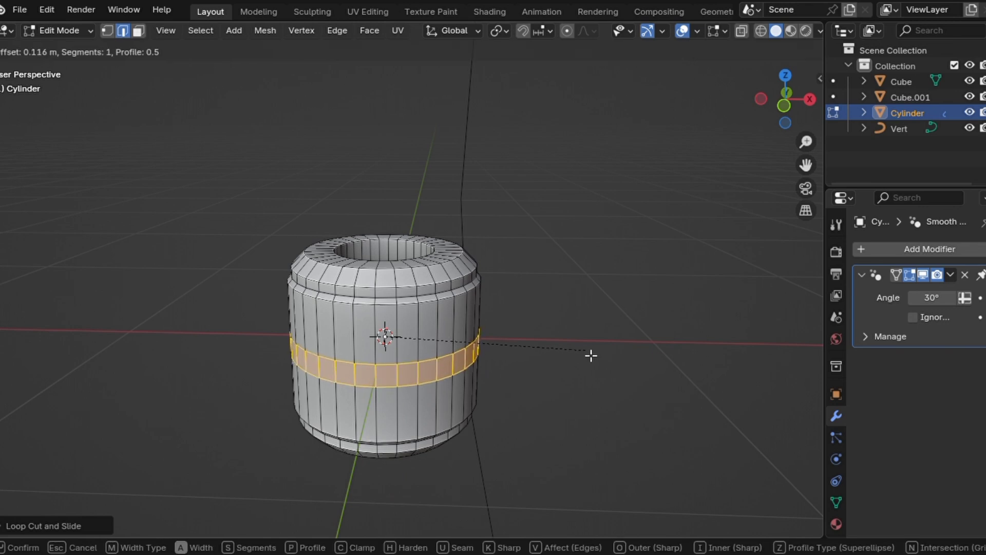
left_click(591, 356)
Extrude the narrow strip around the cylinder's middle outward along its normals by about 0.062 m.
key("alt+e")
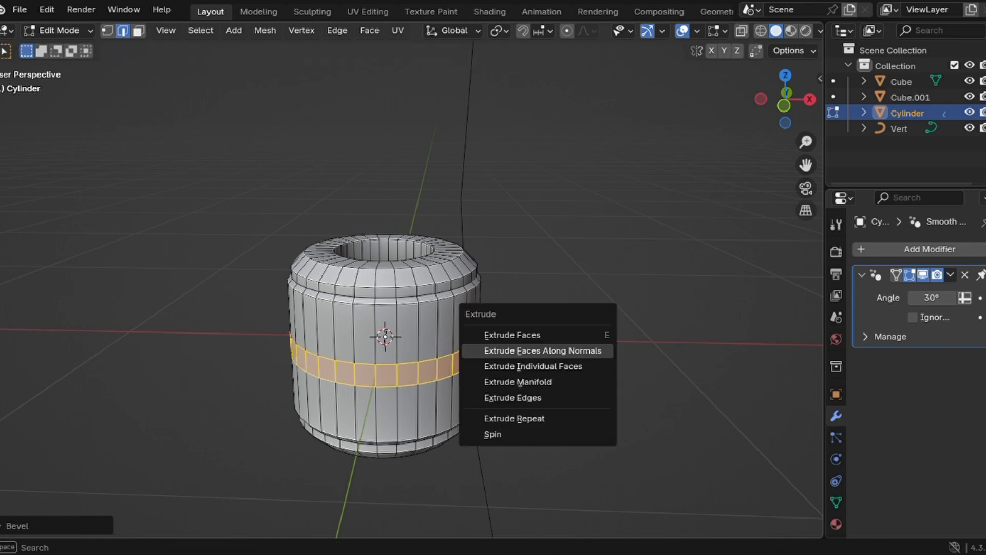
left_click(585, 350)
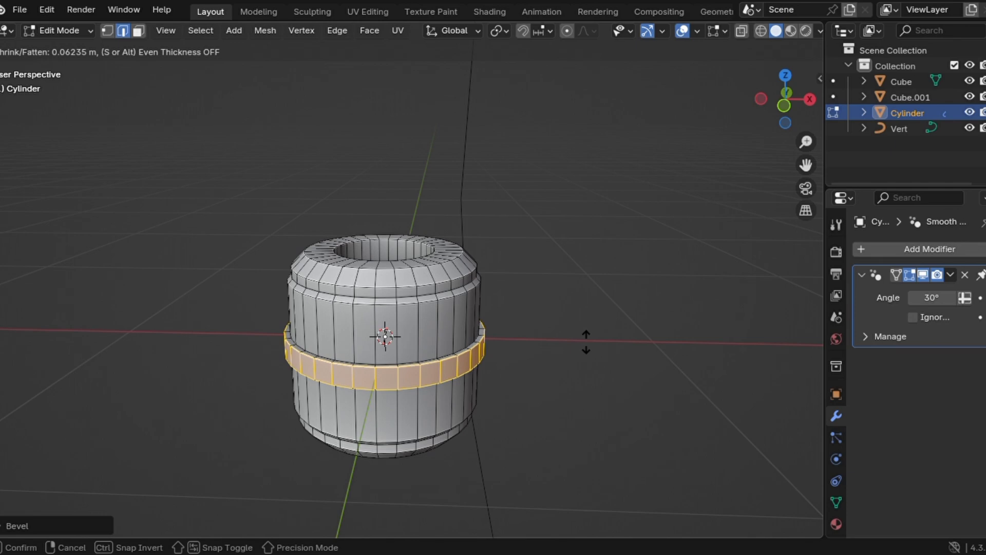
left_click(586, 342)
Bevel the upper and lower outer edge loops of the raised middle ring with an offset of about 0.03 m.
middle_click_drag(565, 355, 560, 331)
middle_click_drag(441, 414, 429, 393, "shift")
left_click(348, 315, "alt")
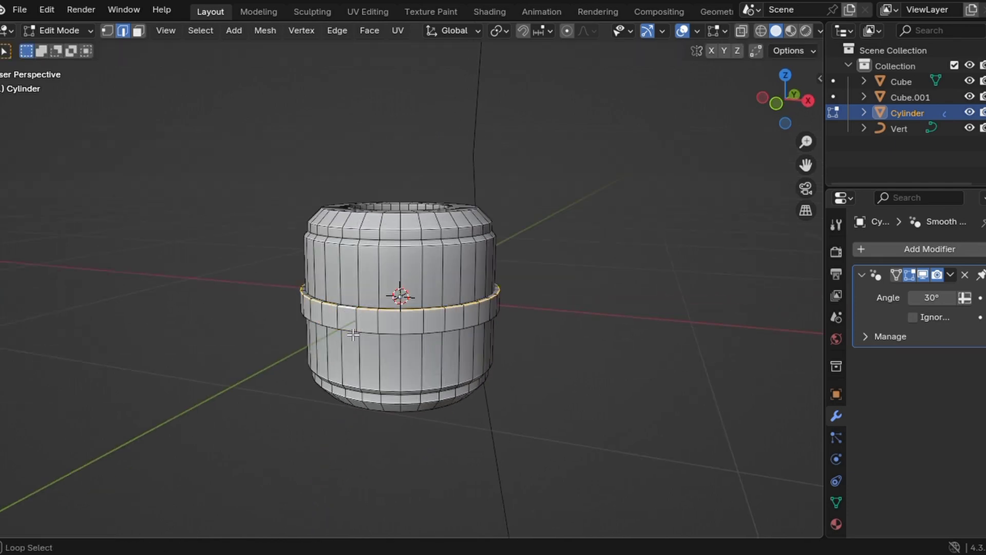
left_click(353, 334, "alt+shift")
scroll(444, 330, "up", 2)
key("ctrl+b")
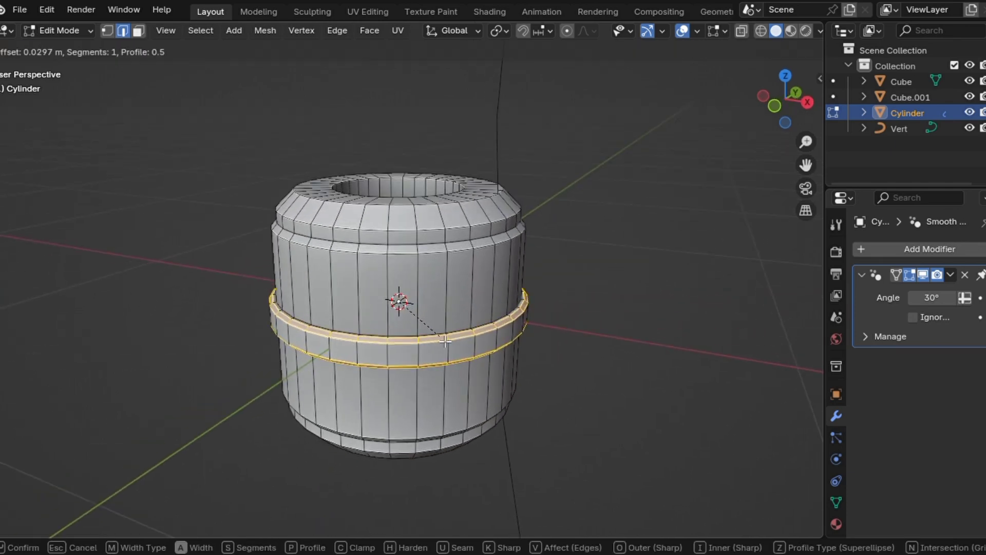
left_click(406, 354)
Add a centred loop cut around the raised middle ring and bevel it into a thin strip.
scroll(406, 354, "up", 2)
key("ctrl+r")
left_click(452, 381)
right_click(452, 381)
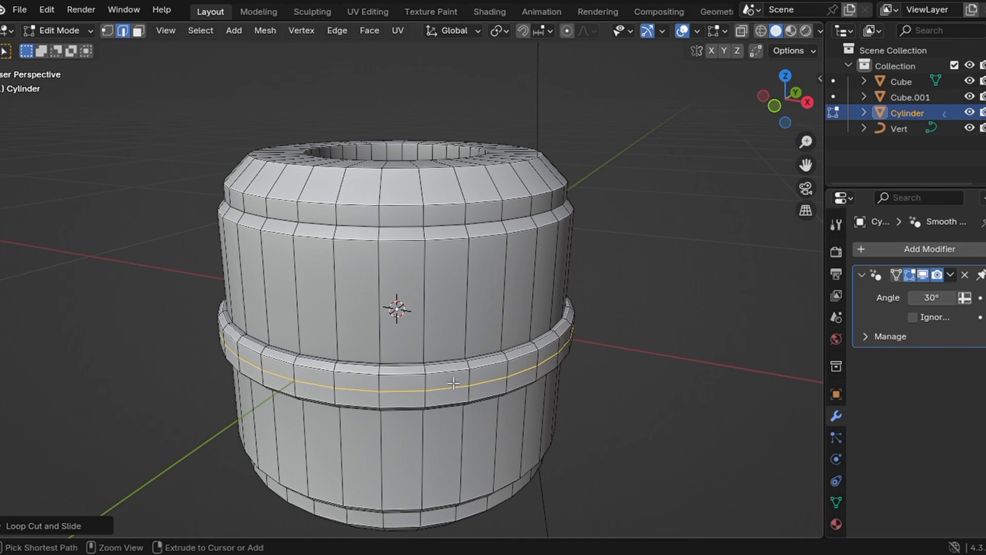
key("ctrl+b")
left_click(461, 379)
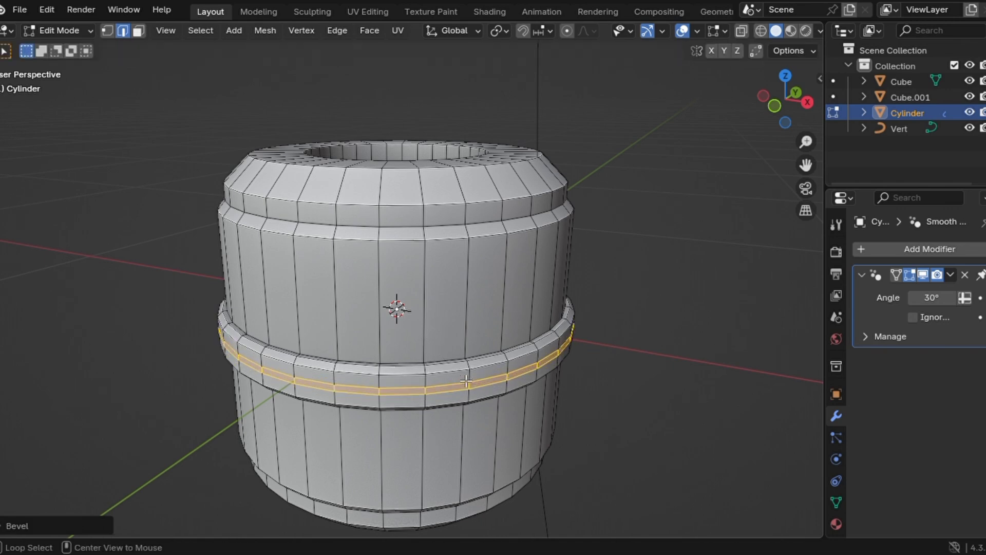
Offset the thin strip on the middle ring along its normals and return to Object Mode.
key("alt+s")
left_click(462, 380)
key("Tab")
scroll(461, 380, "down", 4)
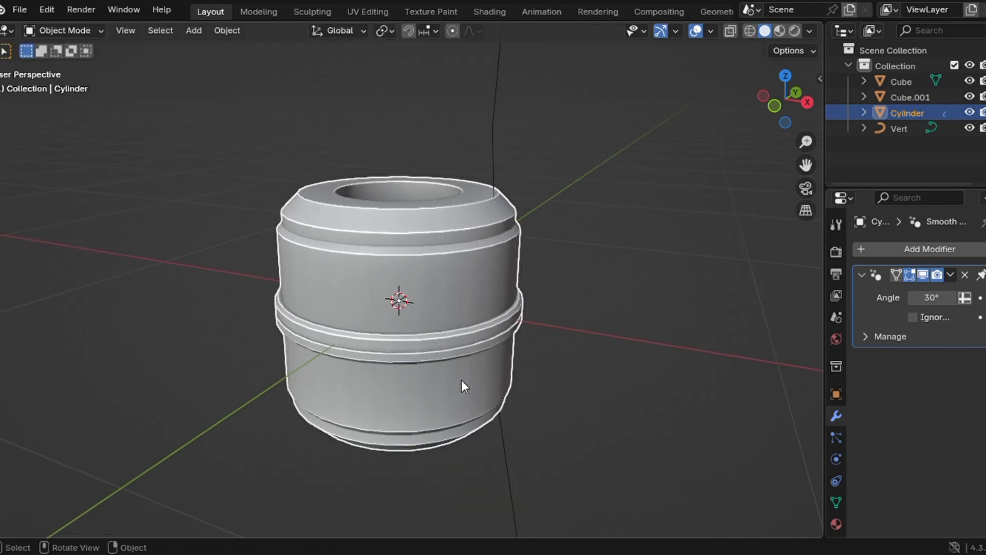
Add an Array modifier to the cylinder segment.
left_click(489, 380)
scroll(399, 306, "down", 3)
left_click(399, 306)
middle_click_drag(399, 306, 294, 400)
key("KP_1")
scroll(399, 306, "down", 2)
scroll(399, 306, "down", 1)
left_click(928, 248)
mouse_move(862, 304)
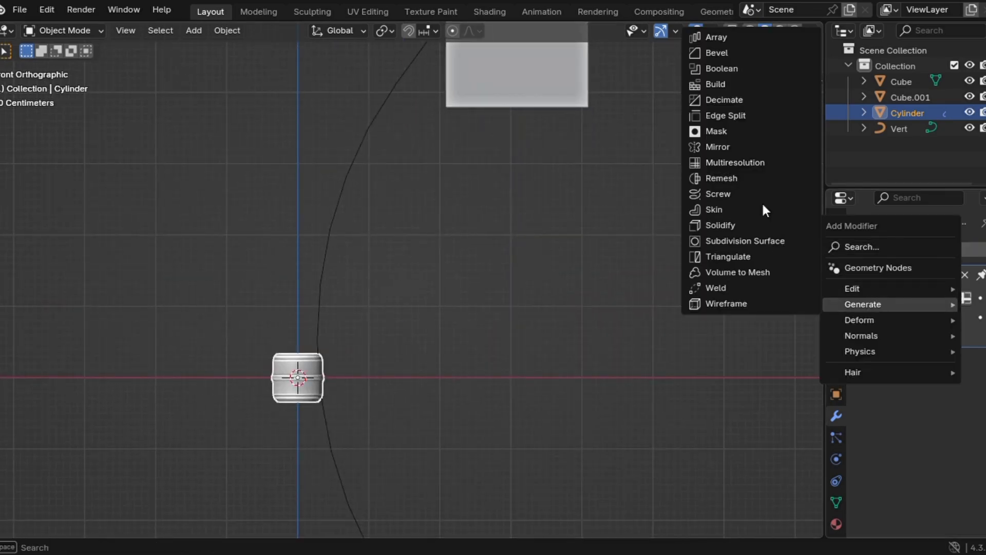
left_click(716, 37)
Set the array's relative offset factors to 0 on X and 1.03 on Z to stack the copies vertically.
double_click(939, 363)
type("0")
key("Tab")
key("Tab")
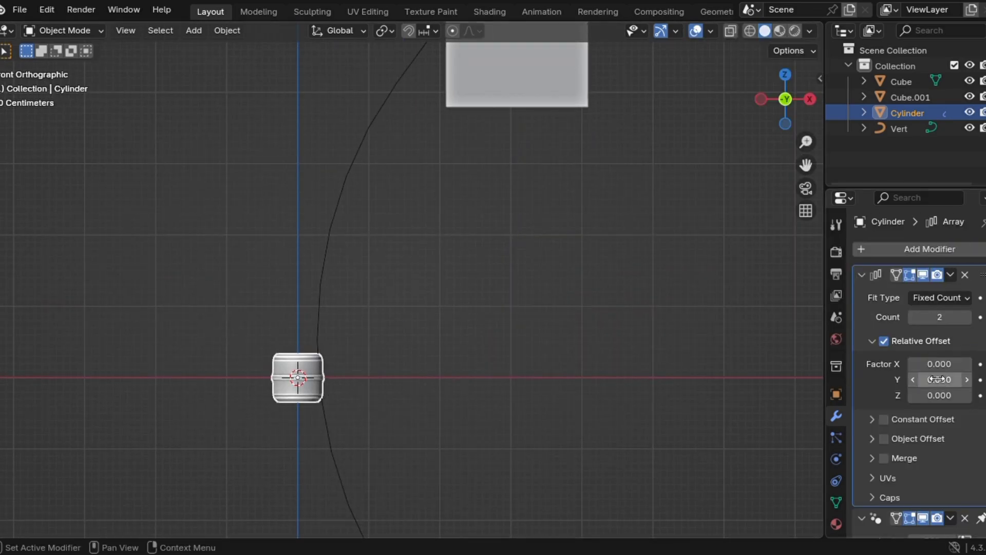
type("1")
key("Return")
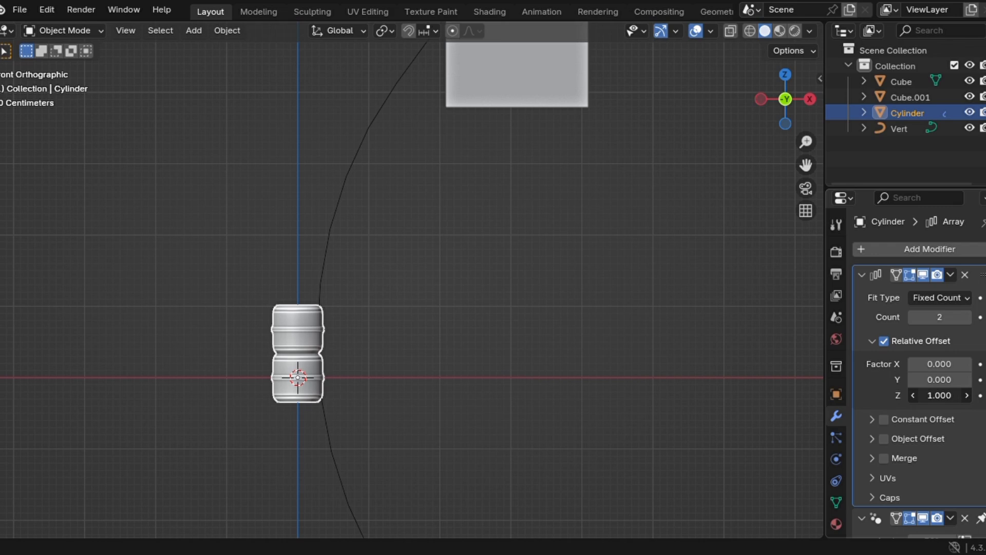
left_click_drag(936, 395, 948, 395)
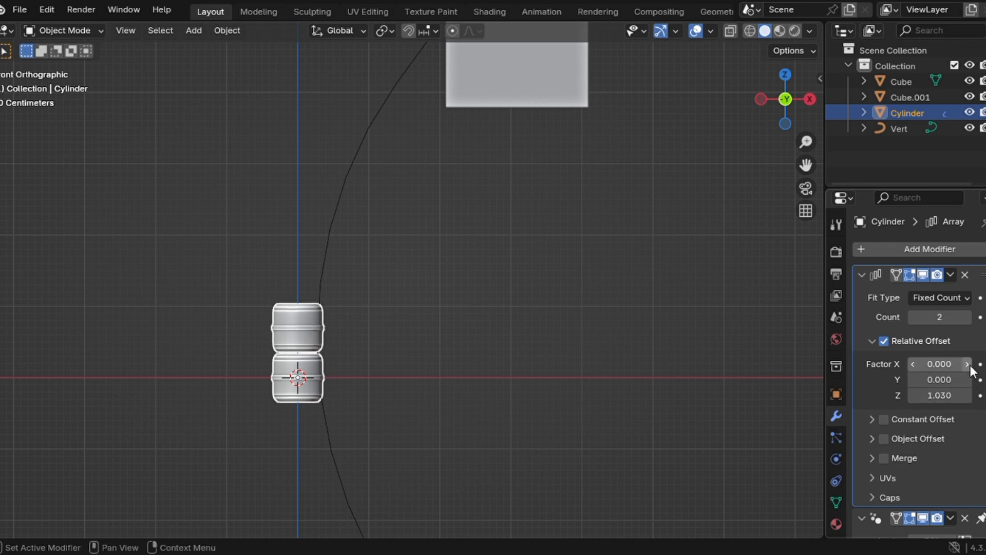
Raise the array's count to 10 segments.
left_click(968, 317)
left_click(968, 317)
left_click(967, 317)
left_click(968, 317)
left_click(967, 317)
left_click(968, 317)
left_click(968, 316)
left_click(967, 316)
scroll(567, 322, "down", 4)
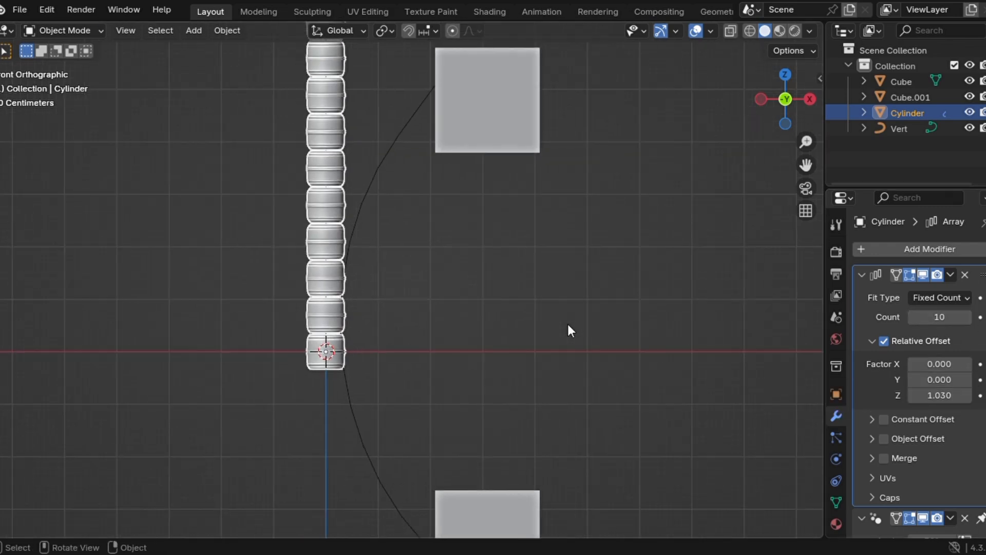
Add a Curve modifier to the cylinder with Vert as the curve object and Z as the deform axis.
left_click(861, 275)
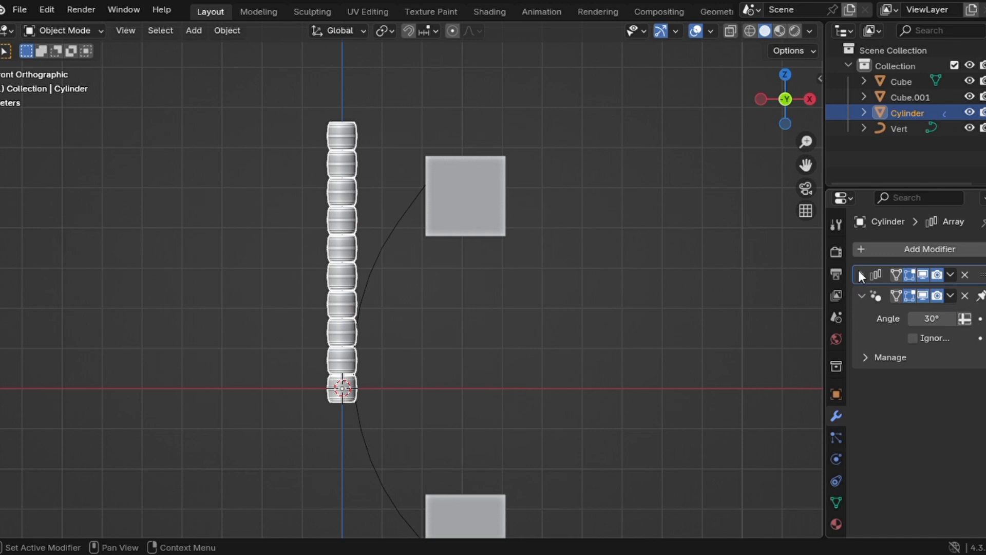
left_click(861, 296)
left_click(910, 251)
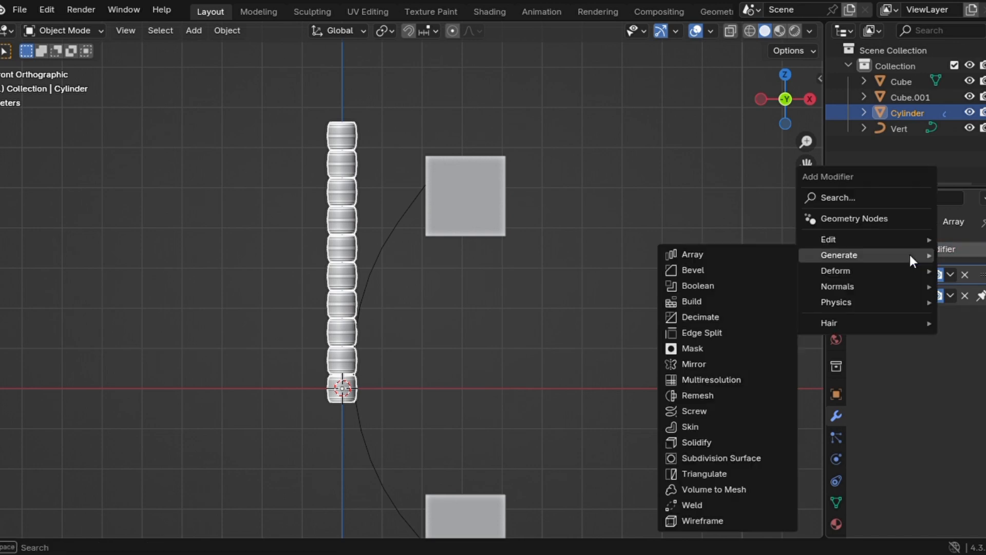
mouse_move(838, 275)
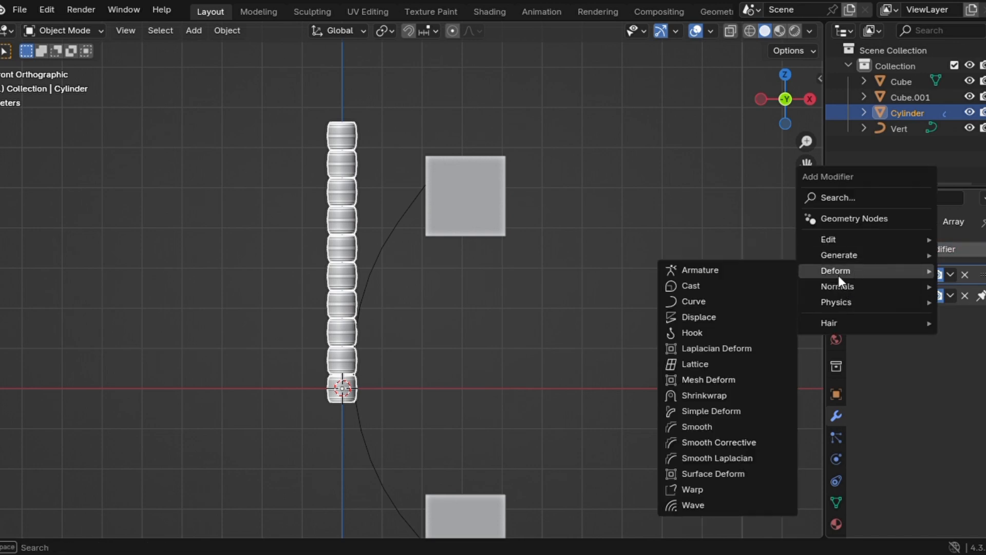
left_click(723, 301)
left_click(963, 320)
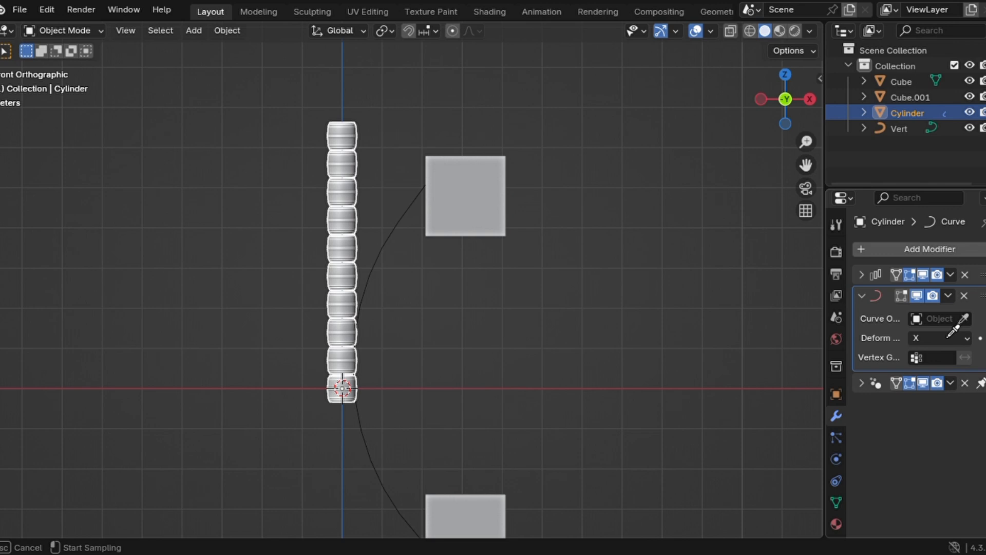
left_click(399, 248)
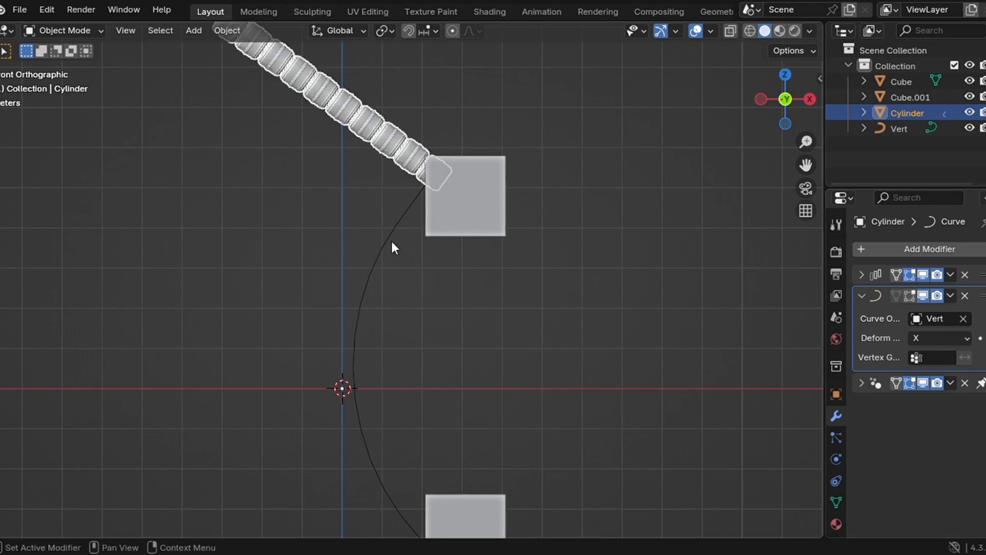
left_click(945, 332)
left_click(929, 386)
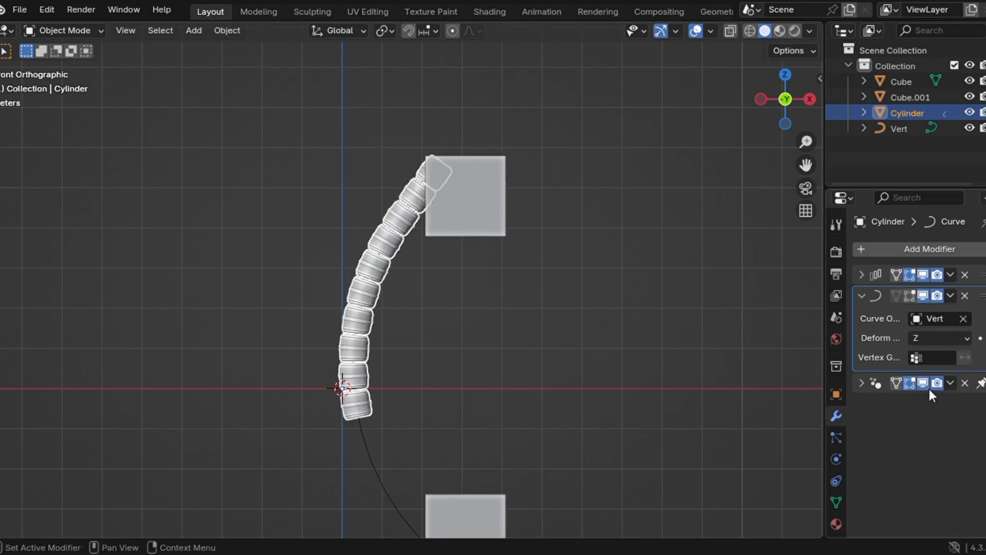
Move the cylinder along Z to slide the segment chain down the curve, away from the upper cube.
key("g")
key("x")
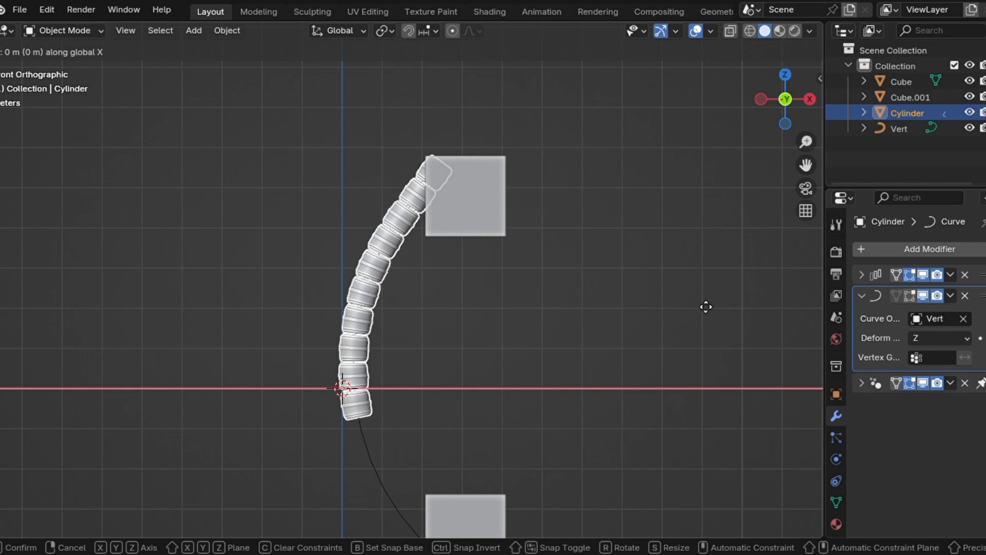
key("z")
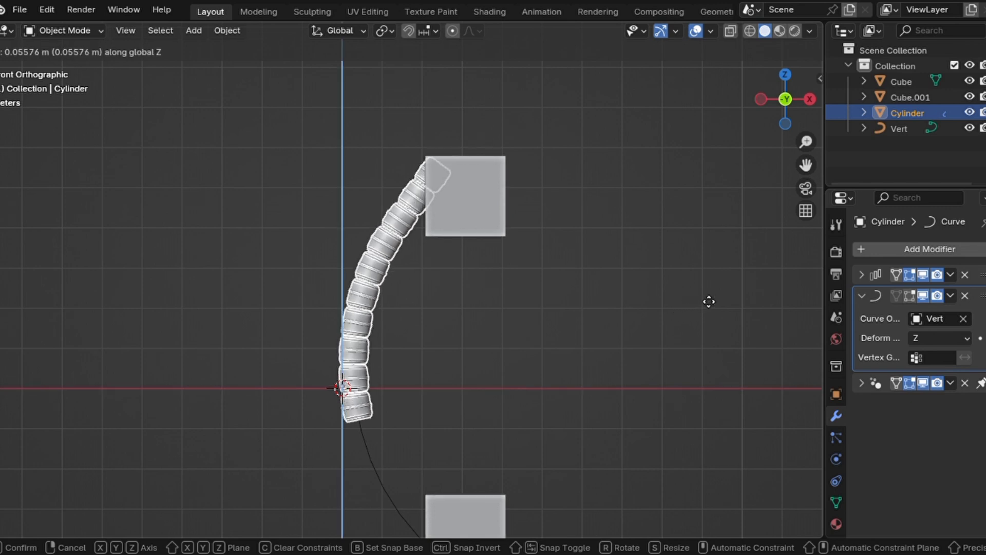
left_click(756, 280)
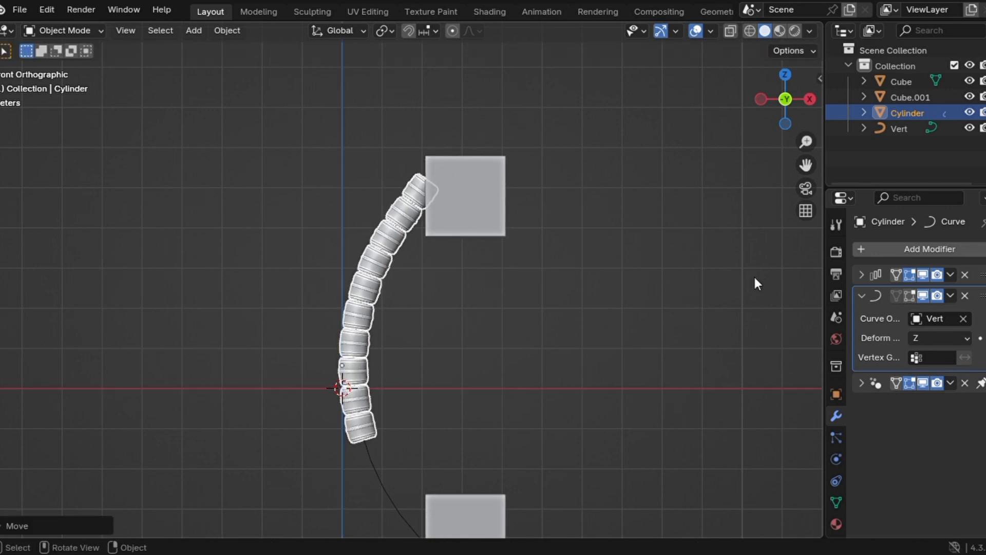
Increase the array's count to 14 to extend the chain towards the lower cube.
left_click(870, 278)
left_click(970, 317)
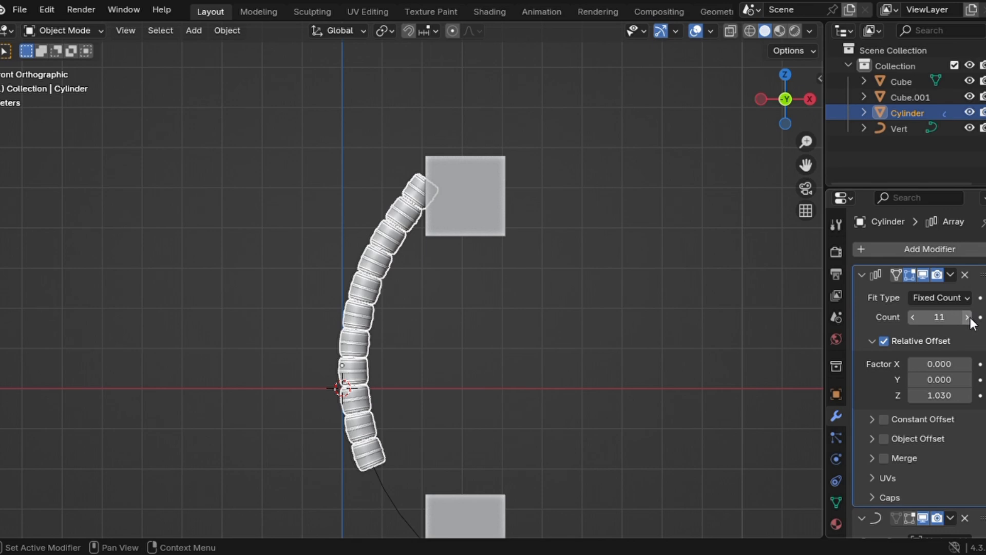
left_click(970, 317)
left_click(969, 318)
scroll(637, 400, "down", 2)
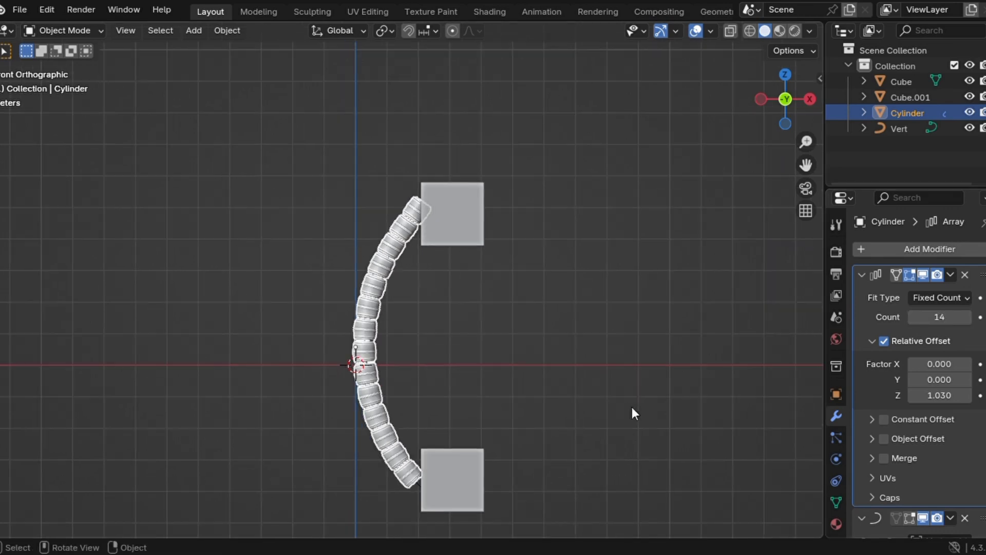
Set the array's count to 15 so the cable runs into the lower cube.
left_click(622, 402)
middle_click_drag(625, 409, 457, 397)
key("Tab")
key("Tab")
middle_click_drag(481, 396, 474, 398, "shift")
scroll(481, 396, "up", 2)
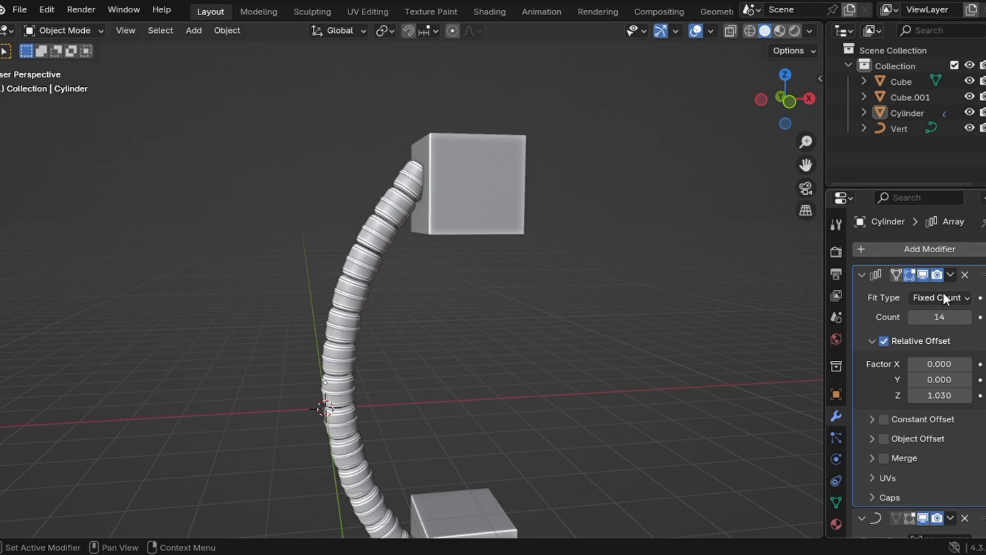
left_click(970, 317)
Examine the segmented cable between the two cubes from several angles and distances.
scroll(654, 376, "down", 3)
middle_click_drag(654, 376, 586, 376)
scroll(654, 376, "up", 2)
scroll(654, 376, "down", 3)
middle_click_drag(654, 376, 682, 377, "shift")
scroll(654, 376, "up", 1)
scroll(654, 376, "up", 4)
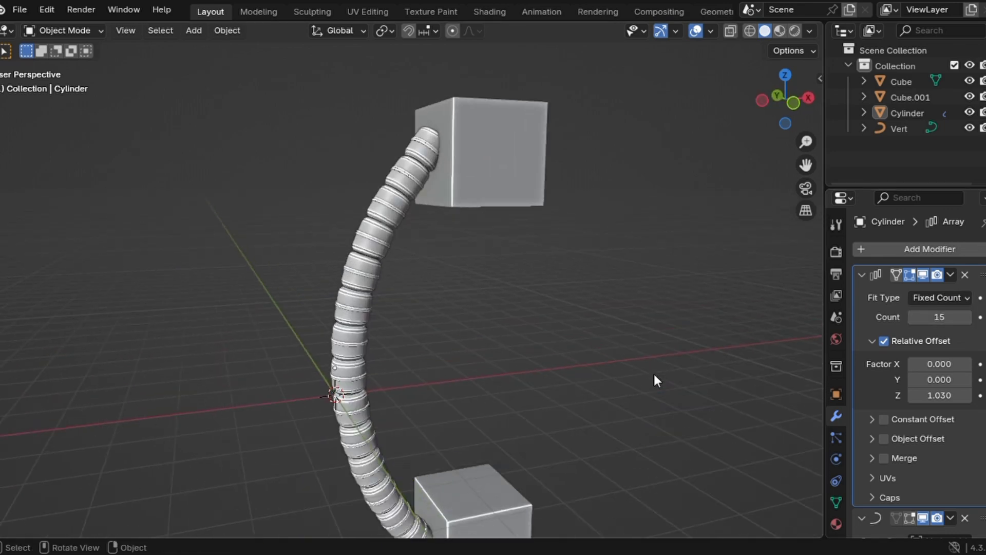
left_click(347, 354)
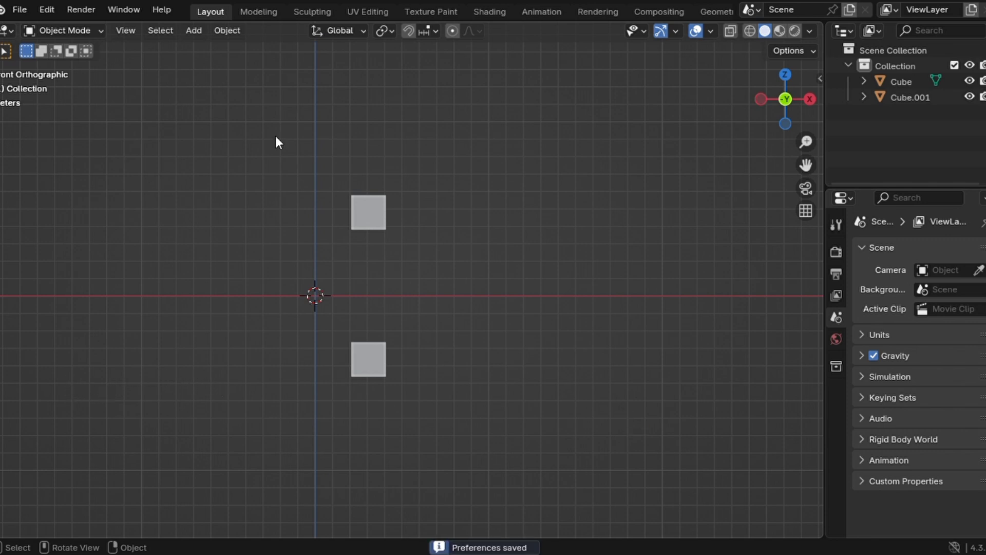
Move the lower cube along X to about 7.29 m in the scene containing only the two cubes.
left_click(362, 361)
middle_click_drag(362, 360, 366, 364)
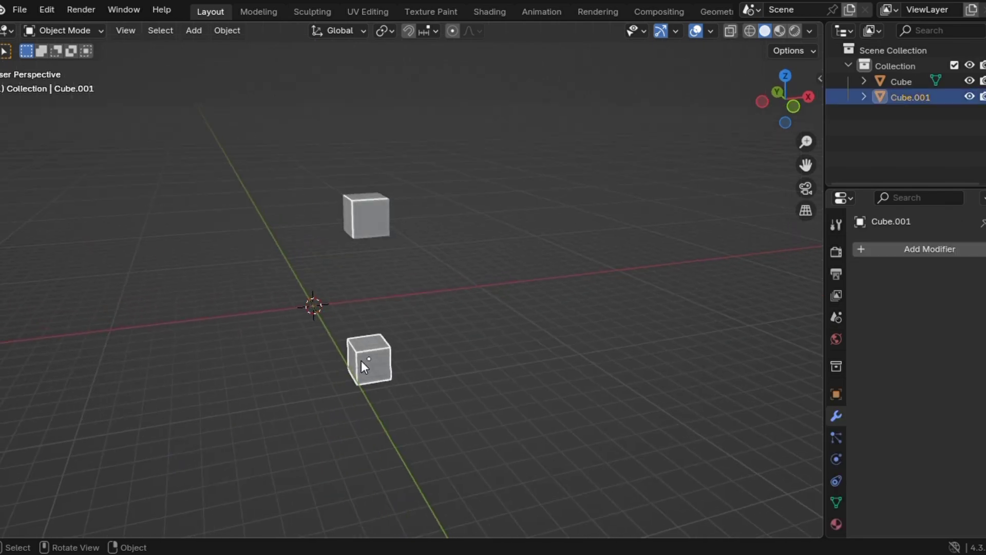
key("g")
key("x")
left_click(427, 344)
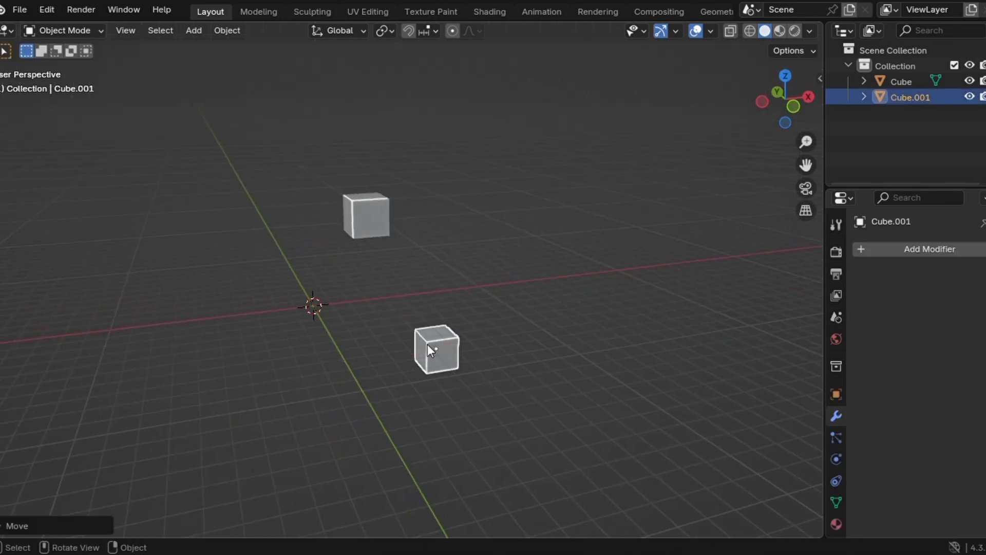
middle_click_drag(428, 344, 428, 346)
Create GeoCables cables running from the upper cube's side face to the lower cube's side face.
key("n")
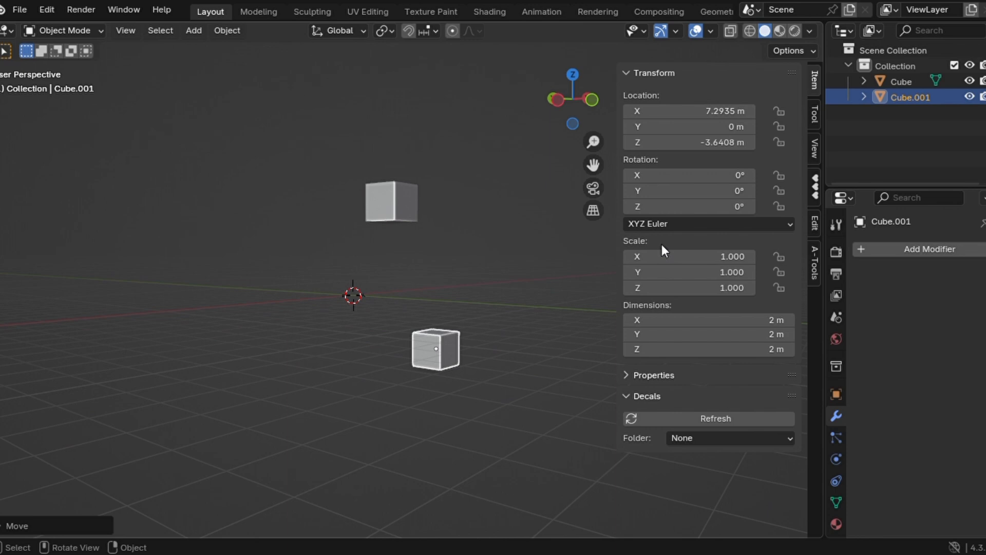
left_click(815, 265)
left_click(716, 96)
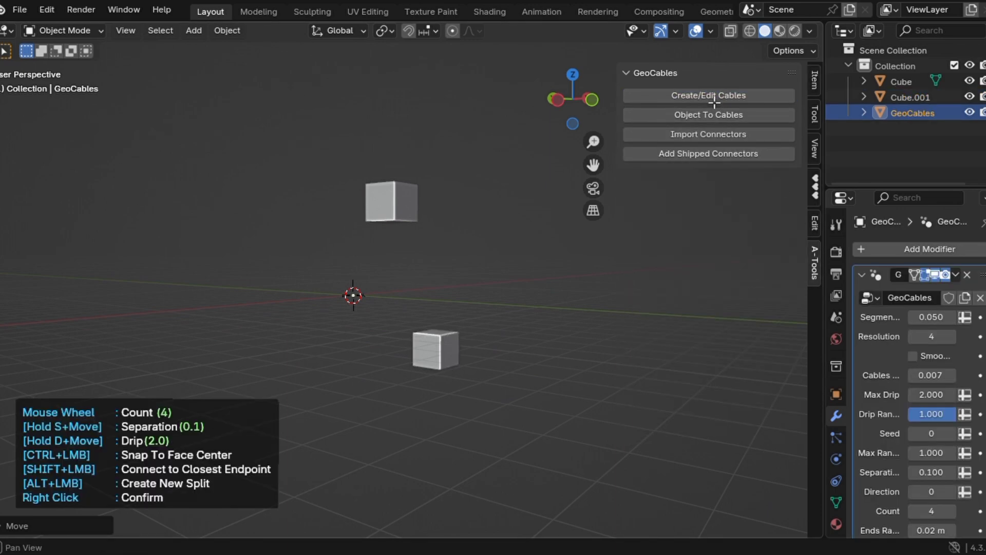
middle_click_drag(384, 236, 390, 248)
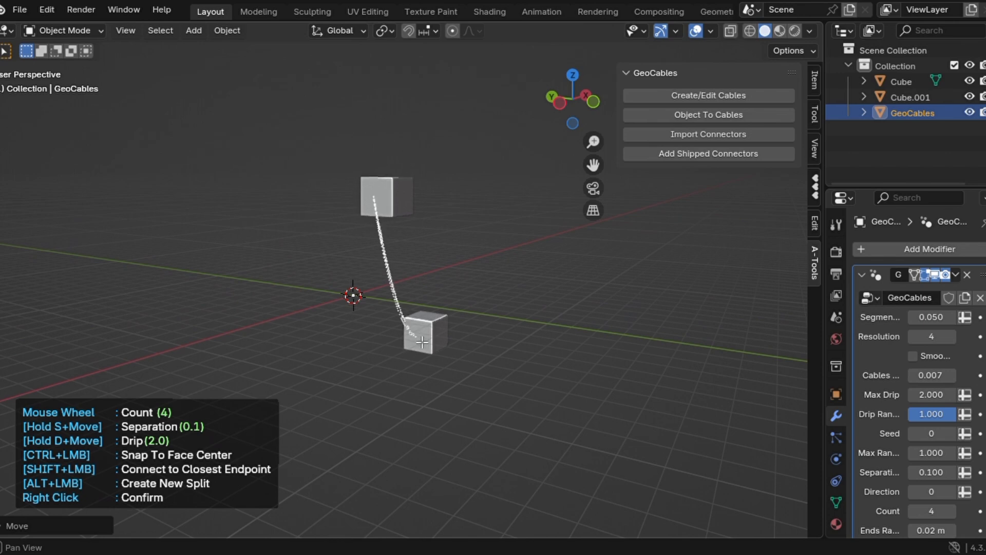
middle_click_drag(422, 341, 422, 341)
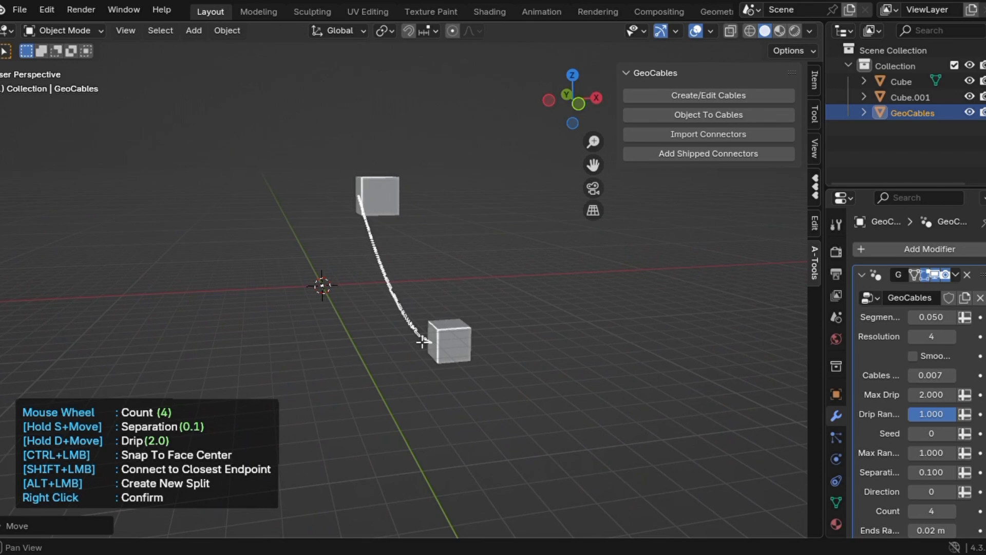
right_click(512, 303)
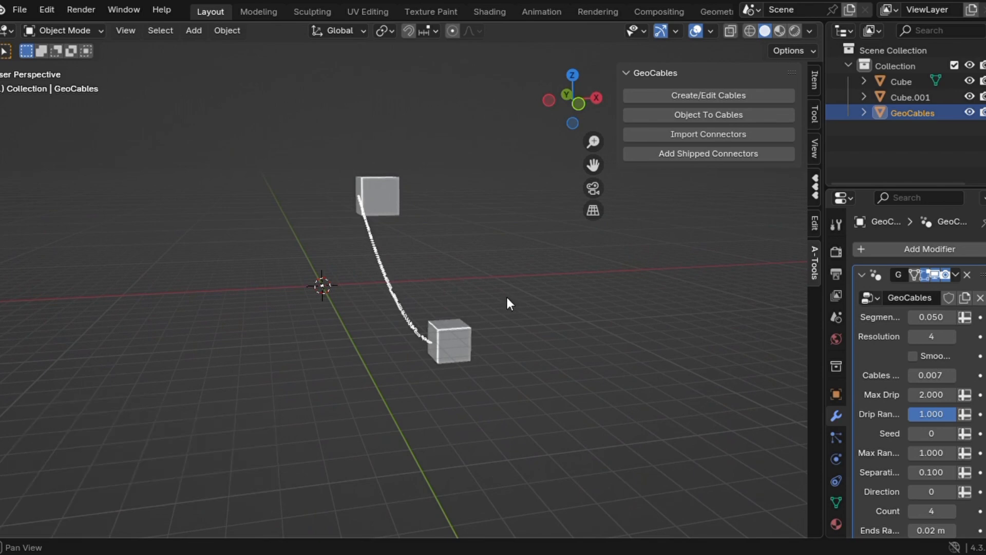
Examine the new hanging cables in the front view beside their GeoCables modifier settings.
key("KP_1")
scroll(507, 298, "up", 5)
middle_click_drag(507, 295, 448, 300, "shift")
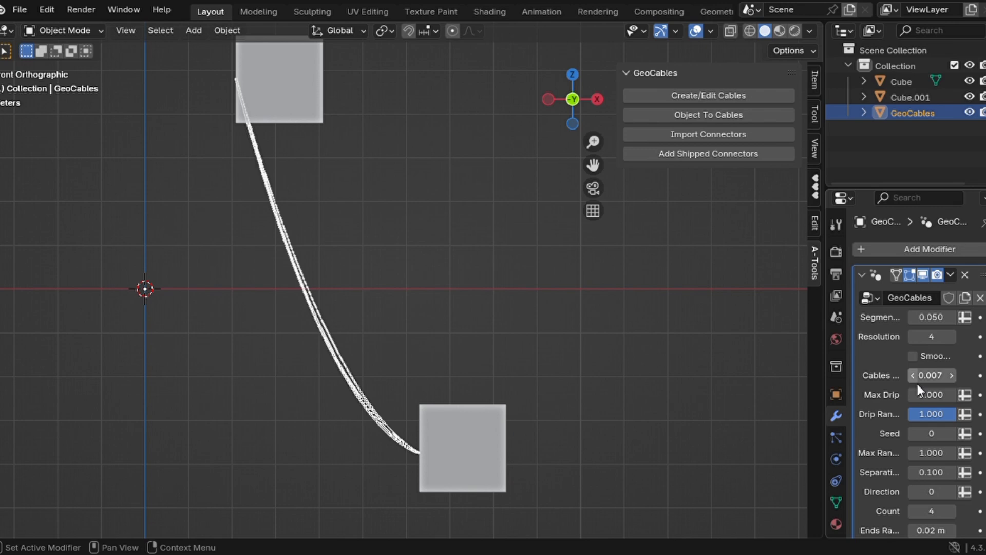
scroll(926, 460, "down", 4)
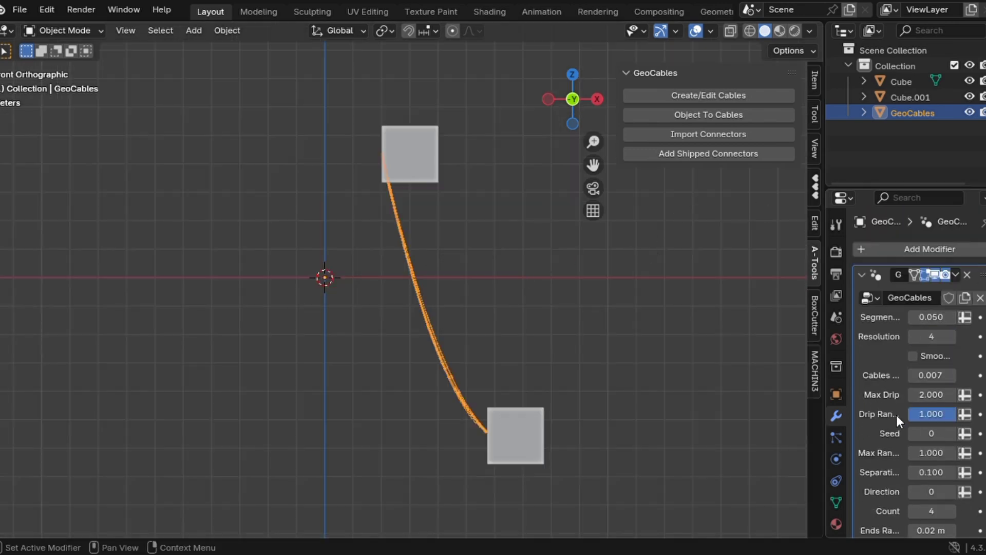
Set the GeoCables modifier's Max Drip to 5.690, Separation to 2.510, Direction to 1 and Count to 2.
scroll(895, 415, "down", 2)
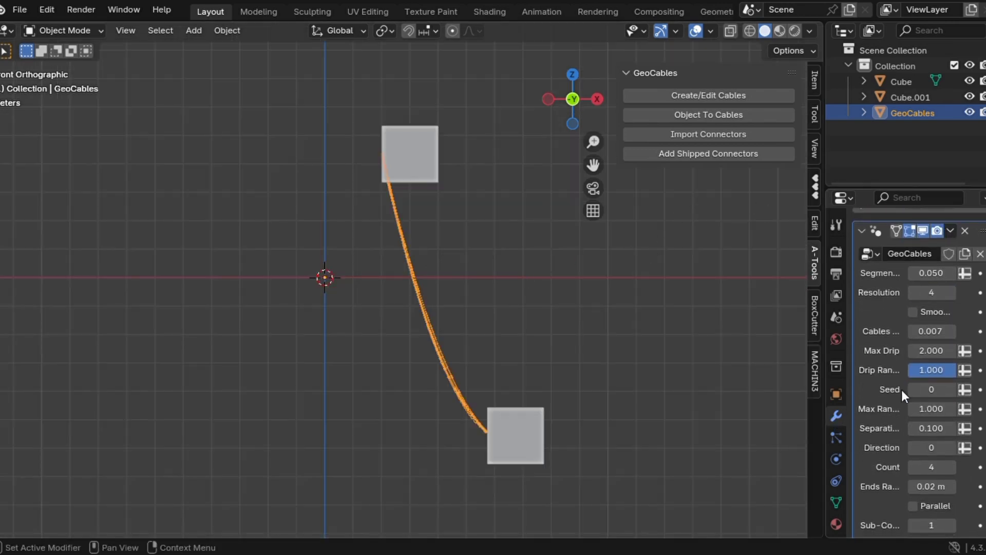
scroll(917, 369, "down", 1)
left_click_drag(931, 340, 978, 340)
scroll(962, 363, "down", 3)
left_click_drag(943, 368, 922, 367)
scroll(935, 349, "down", 2)
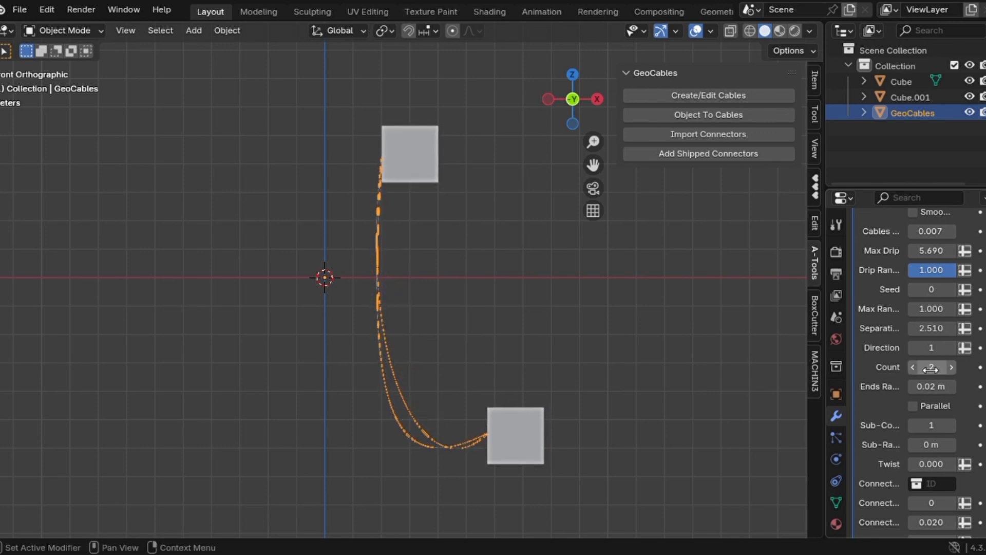
Thicken the cables by setting the GeoCables cable thickness value to 0.027.
scroll(935, 318, "down", 3)
scroll(937, 329, "up", 6)
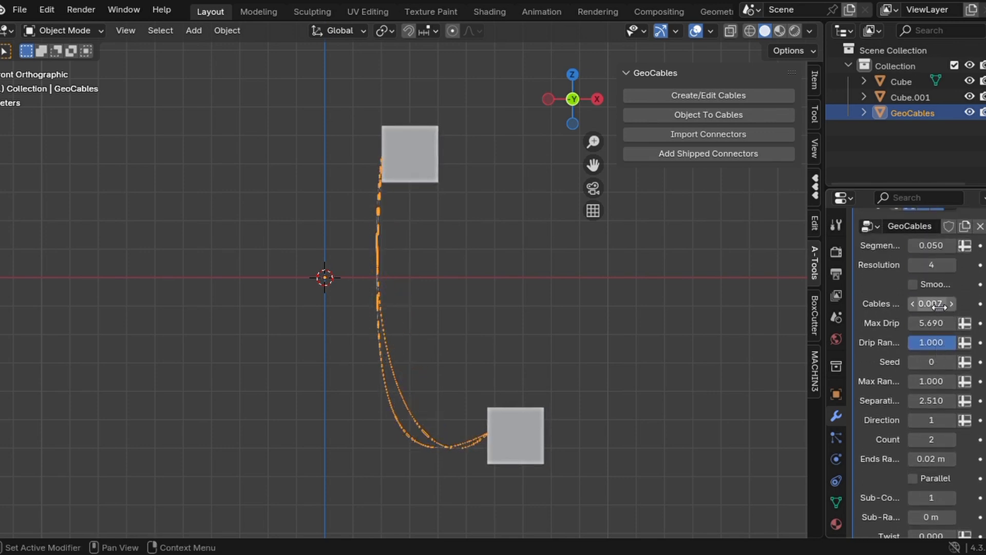
left_click_drag(939, 307, 950, 307)
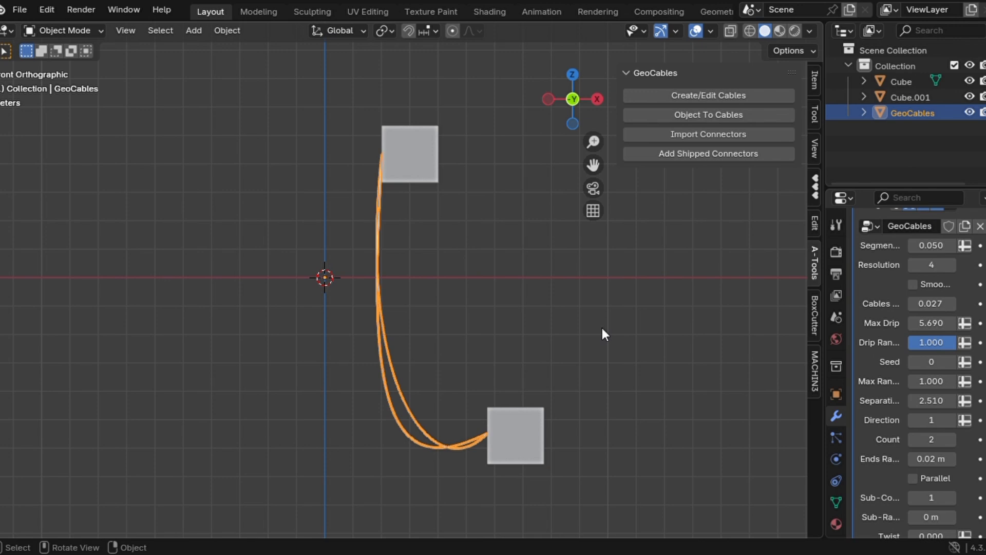
Coil the cables by setting the GeoCables Twist to 1.000 and the sub-cable radius to 0.12 m.
middle_click_drag(602, 328, 618, 231)
scroll(602, 328, "up", 5)
scroll(602, 328, "up", 2)
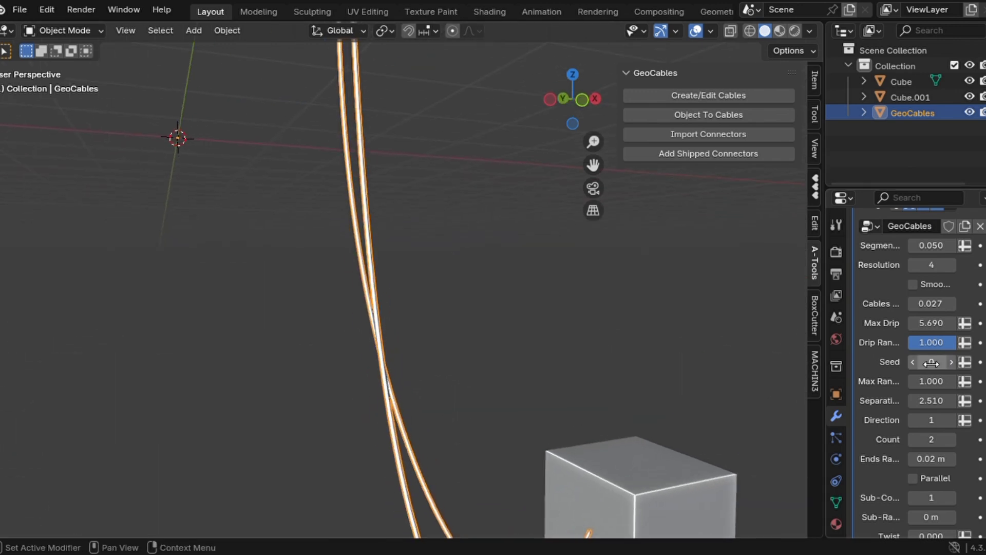
scroll(931, 363, "down", 10)
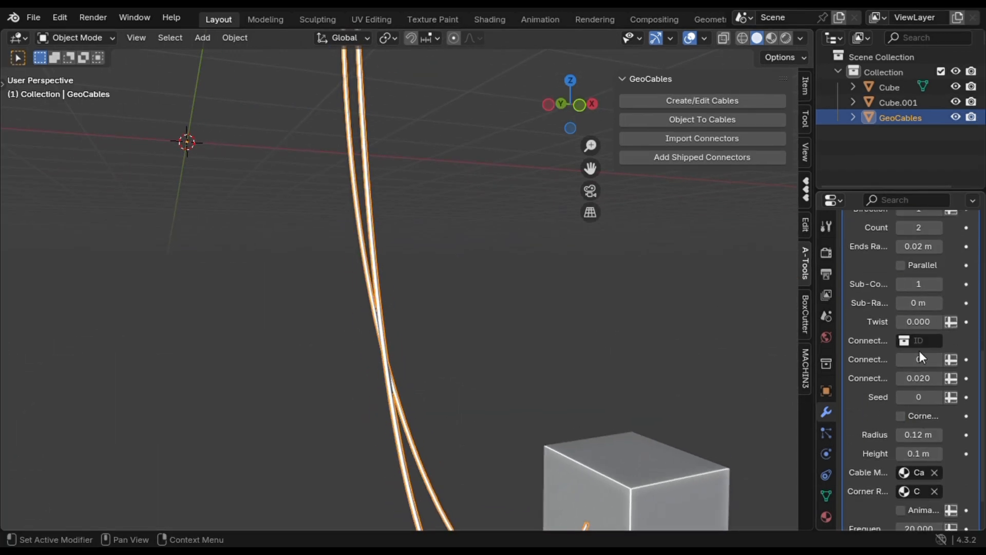
left_click(922, 322)
type("1")
key("Return")
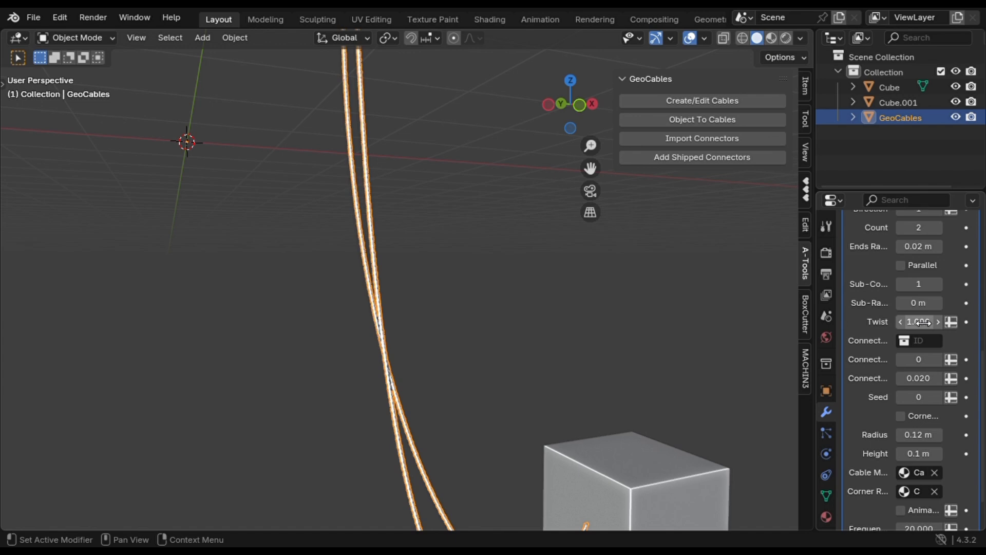
left_click_drag(929, 298, 960, 298)
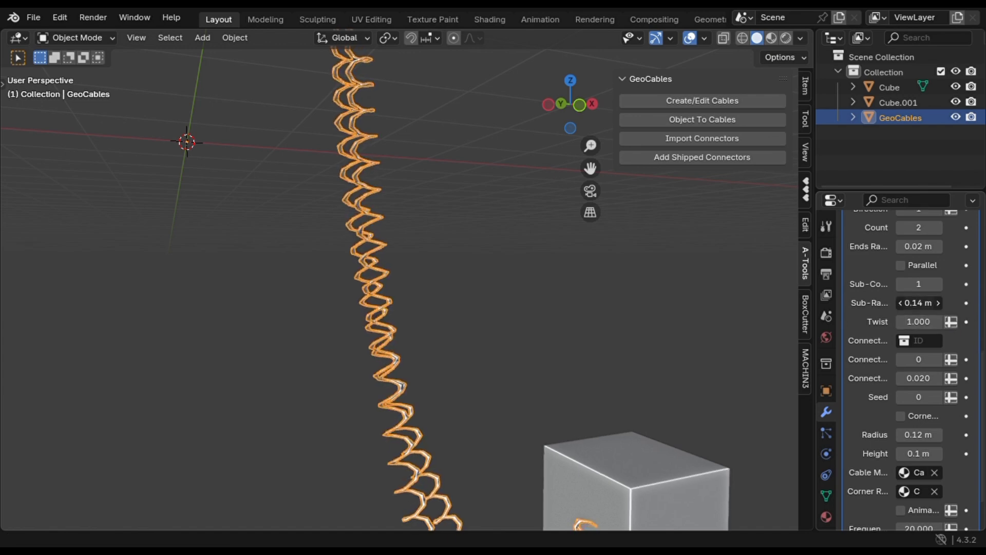
Raise the GeoCables sub-cable count to 3 and deselect the cables.
scroll(630, 344, "down", 2)
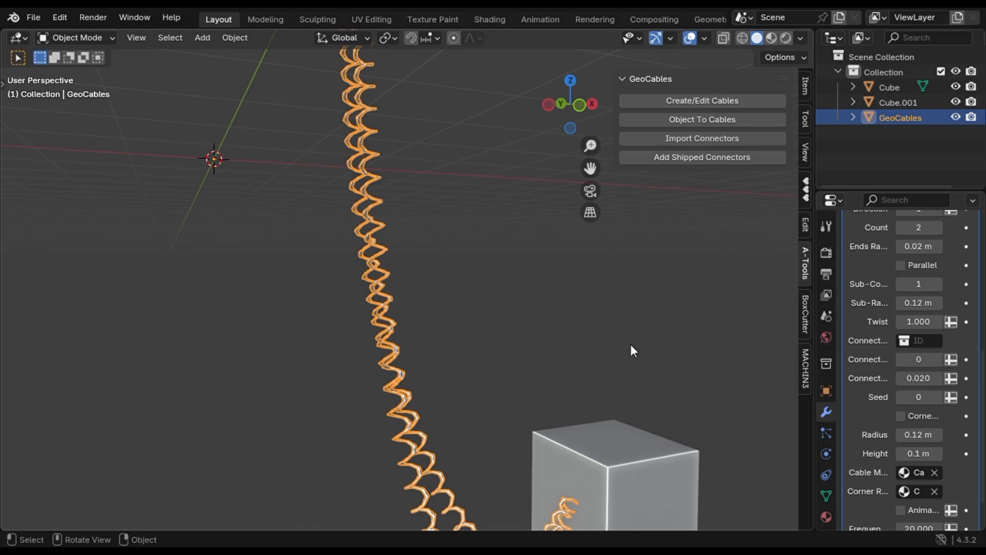
middle_click_drag(631, 344, 668, 361)
left_click(936, 288)
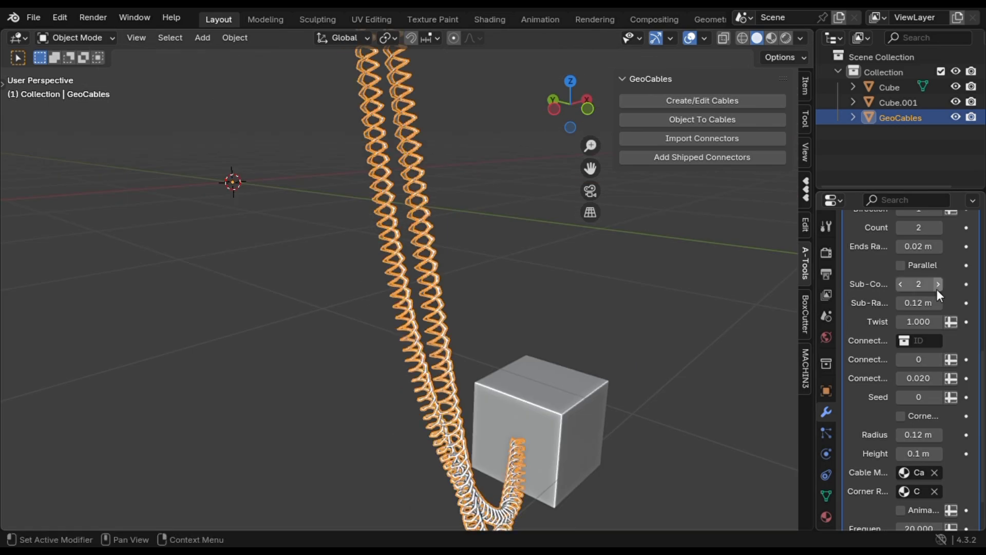
left_click(937, 285)
left_click(688, 307)
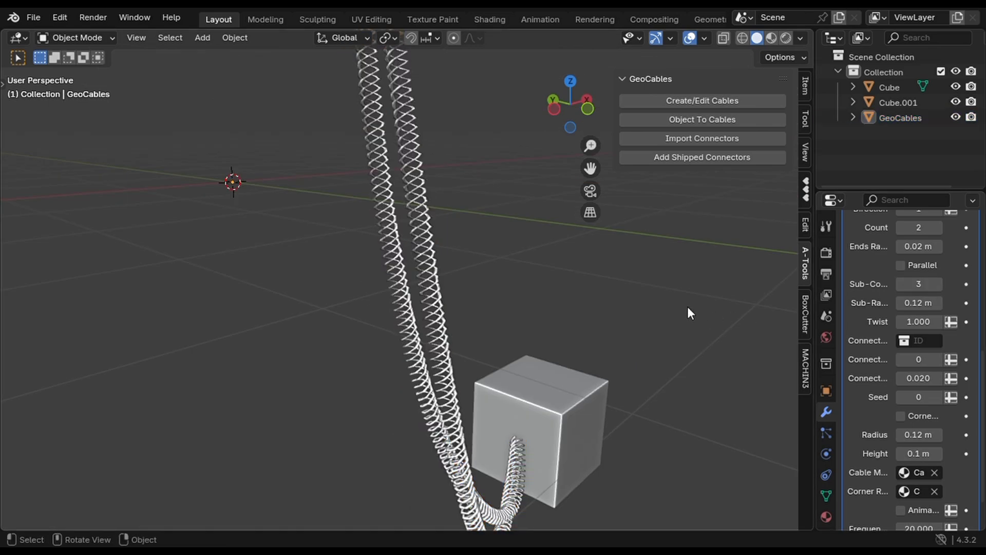
Examine the coiled cables hanging between the two cubes from several angles and distances.
scroll(688, 307, "down", 3)
middle_click_drag(688, 307, 676, 370)
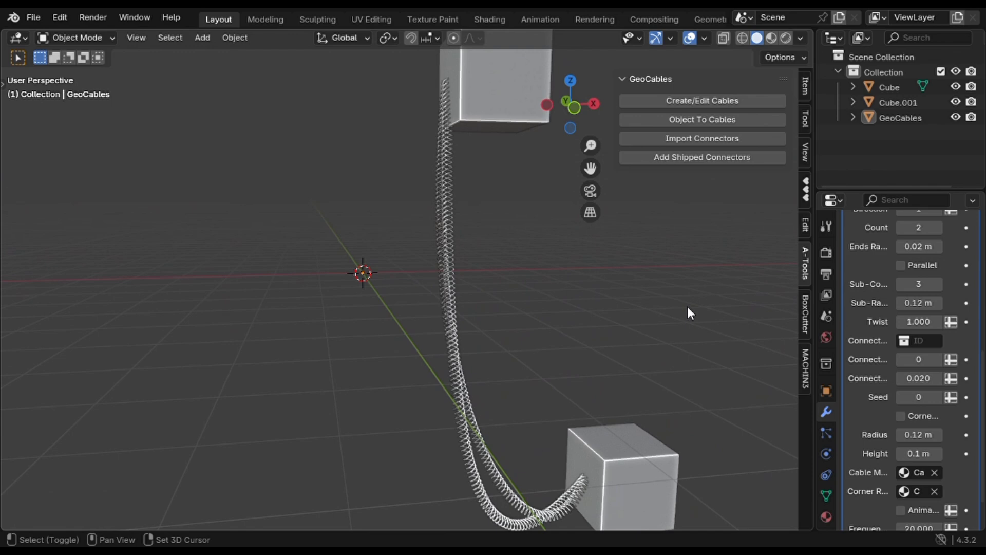
left_click(454, 332)
middle_click_drag(454, 331, 412, 247, "shift")
scroll(454, 332, "up", 3)
left_click(454, 332)
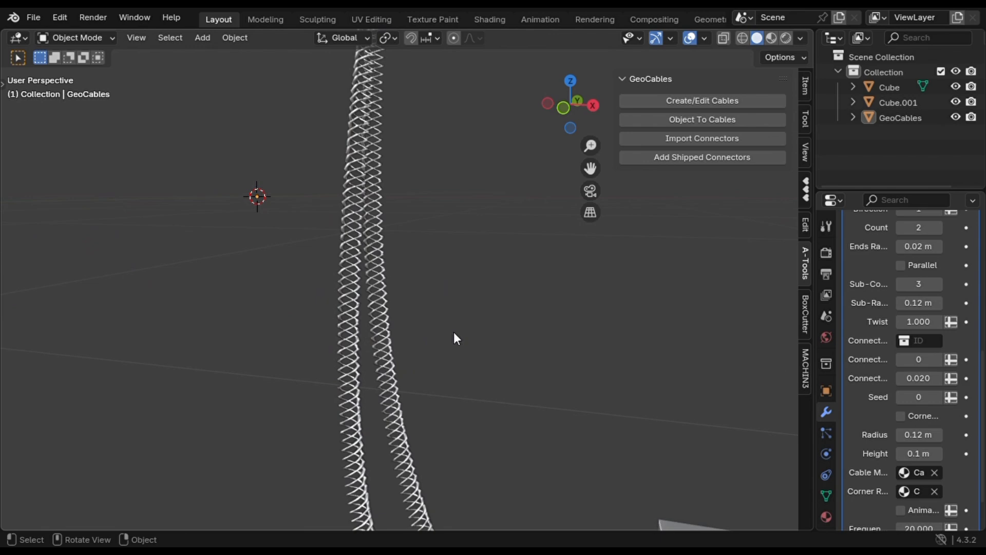
scroll(454, 332, "down", 1)
middle_click_drag(454, 332, 544, 297)
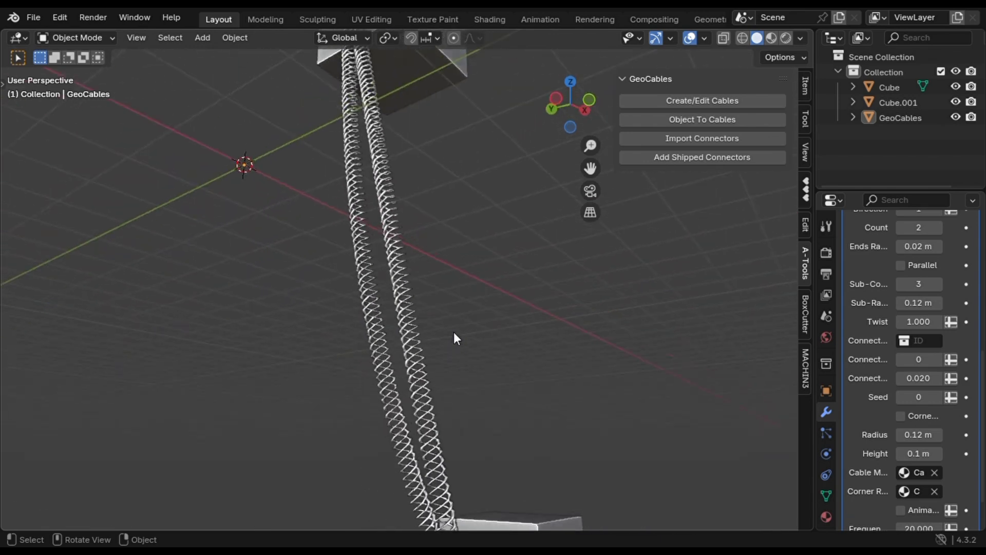
scroll(454, 339, "right", 5)
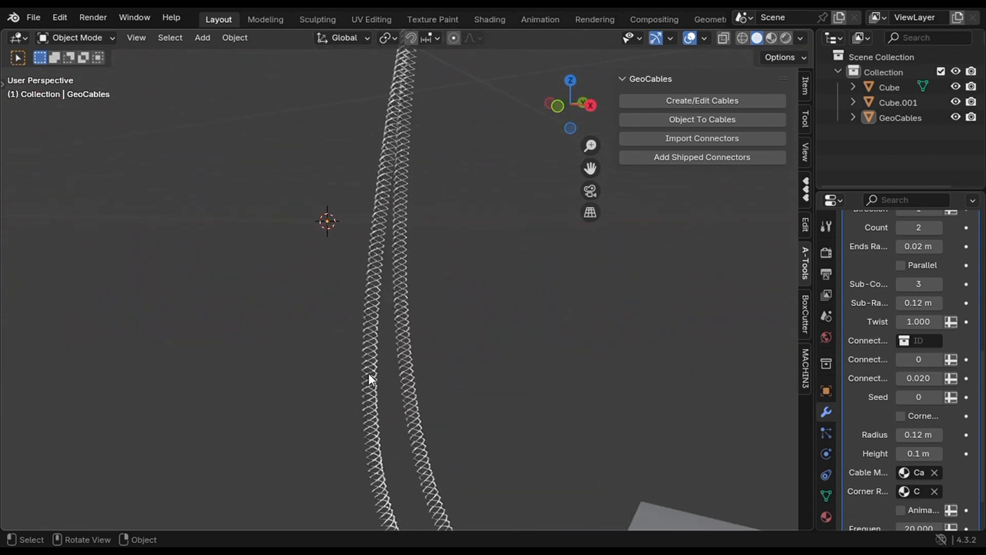
Select the coiled GeoCables object hanging between the two cubes.
left_click(363, 374)
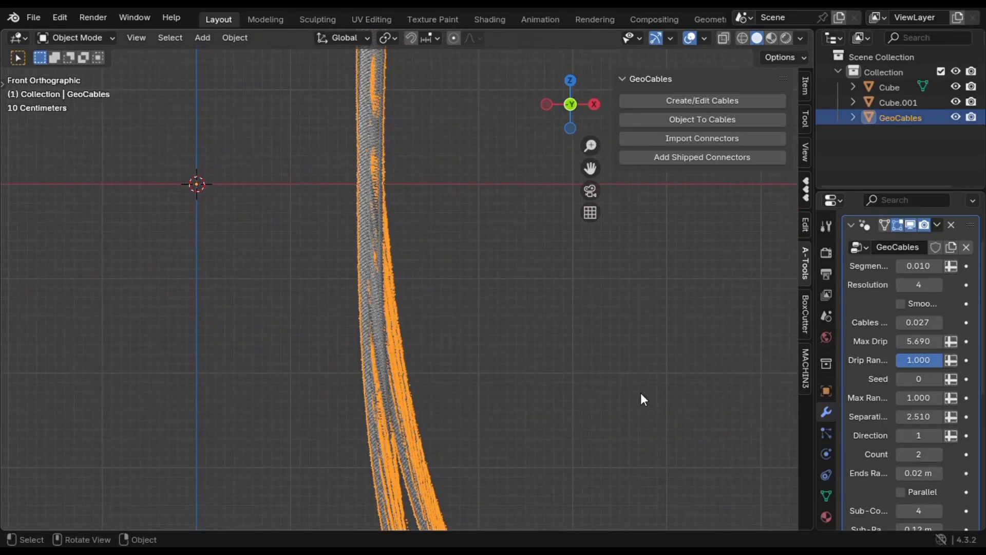
left_click(640, 393)
left_click(356, 296)
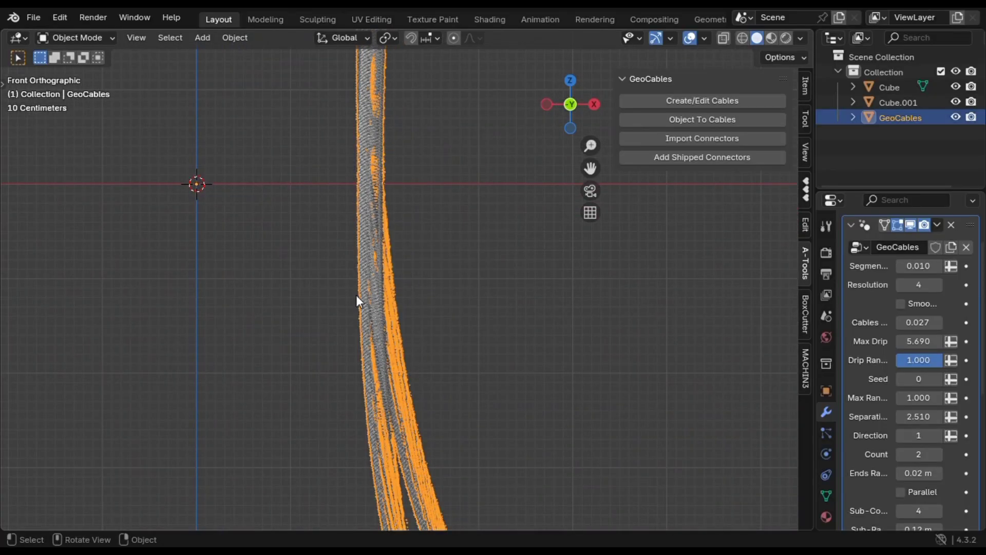